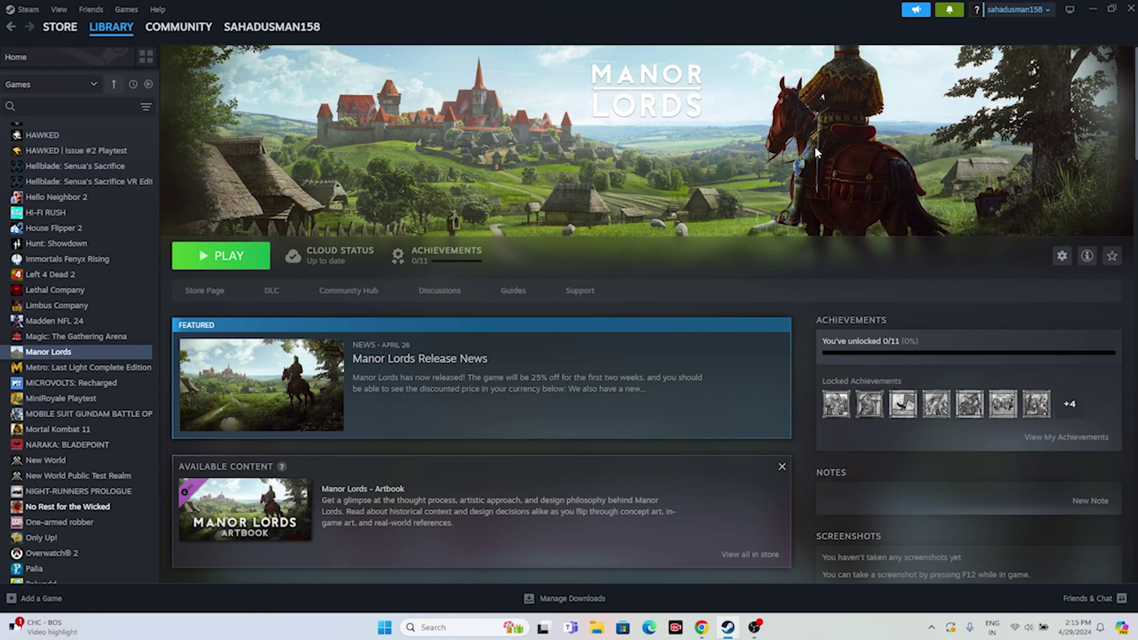
# Show the Windows power options for restarting the computer, and dismiss them without choosing one.
pyautogui.click(385, 629)
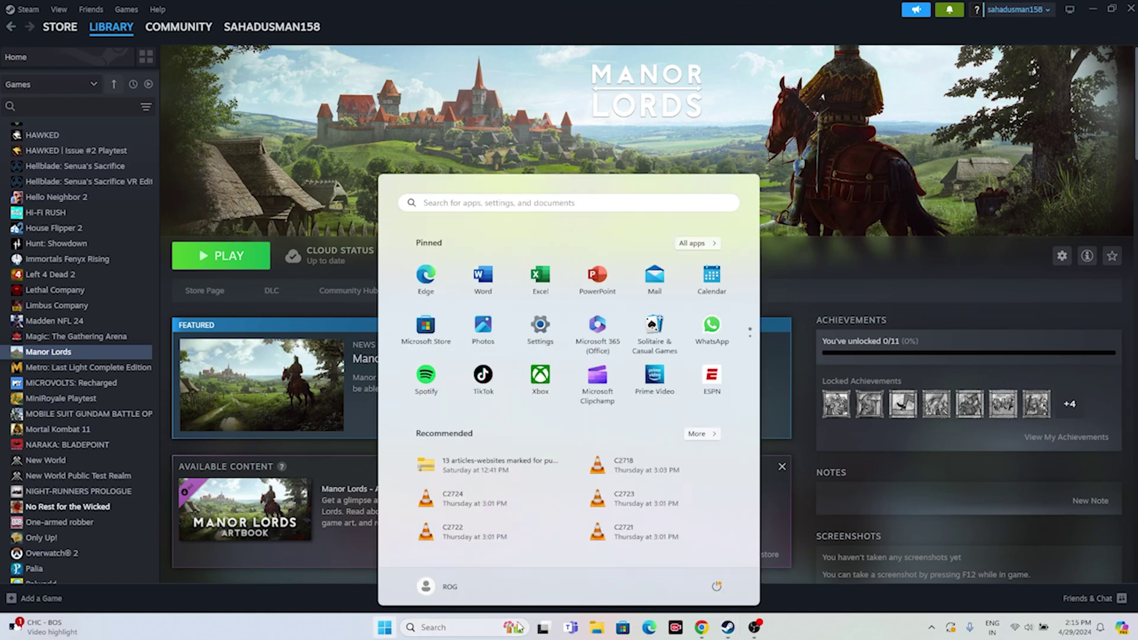
pyautogui.click(715, 586)
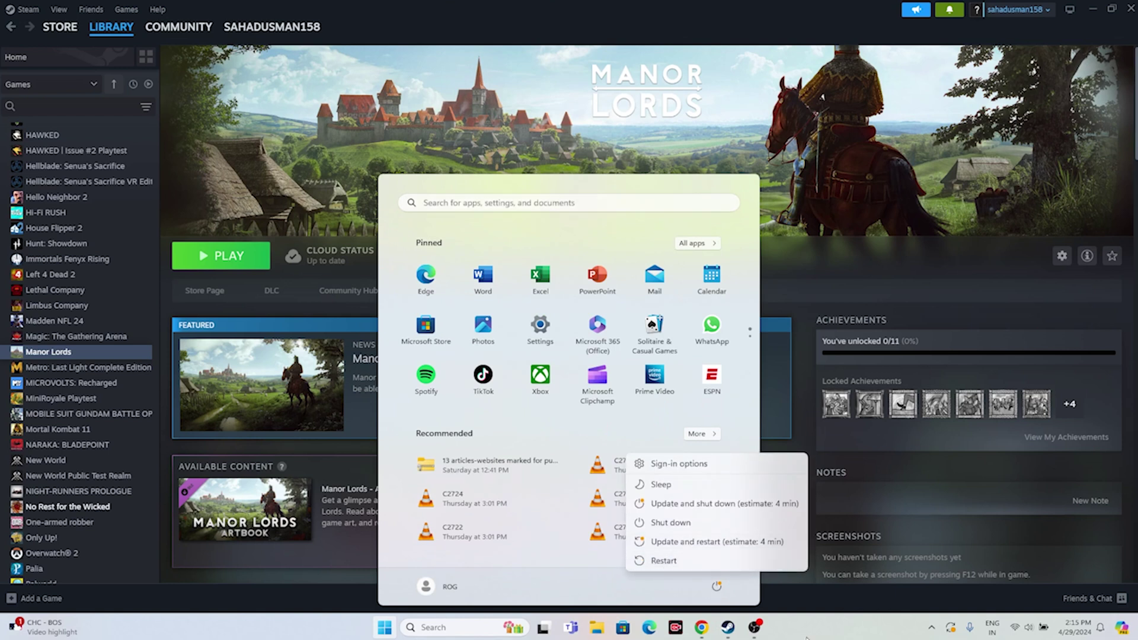
pyautogui.click(803, 630)
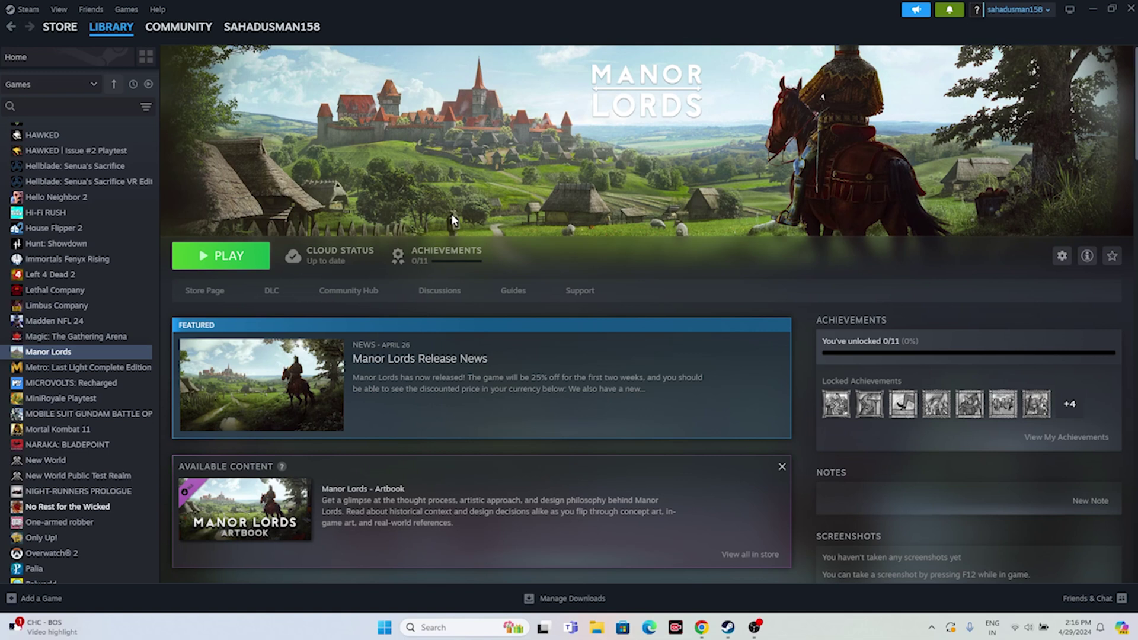
# Browse to the local installation folder of Manor Lords through the game's properties in the Steam library.
pyautogui.rightClick(55, 354)
pyautogui.click(83, 441)
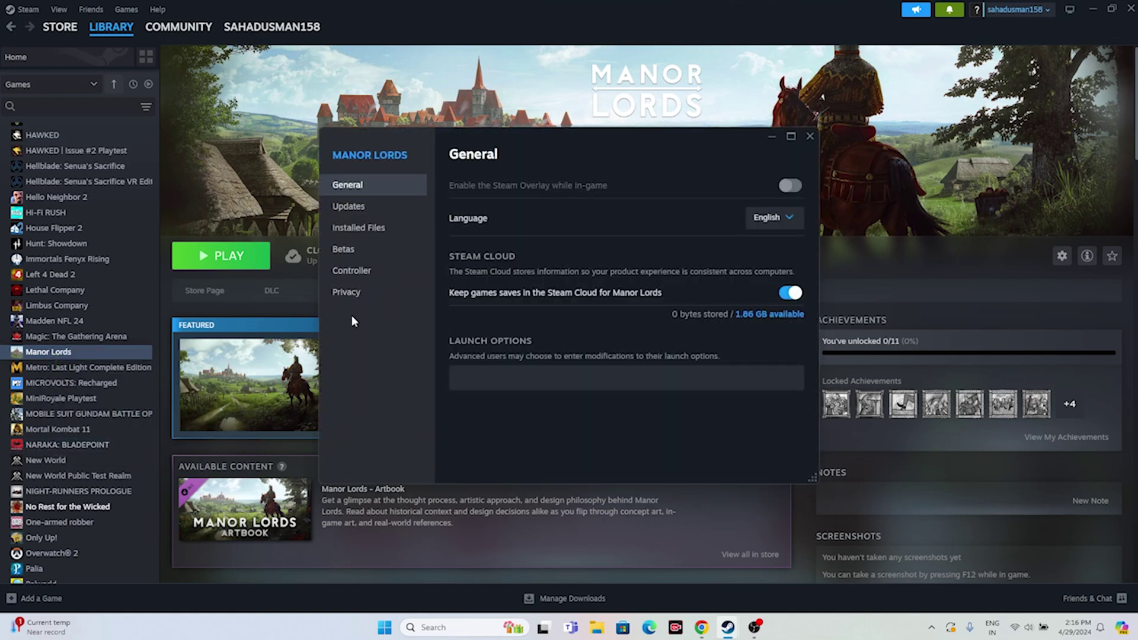
pyautogui.click(379, 229)
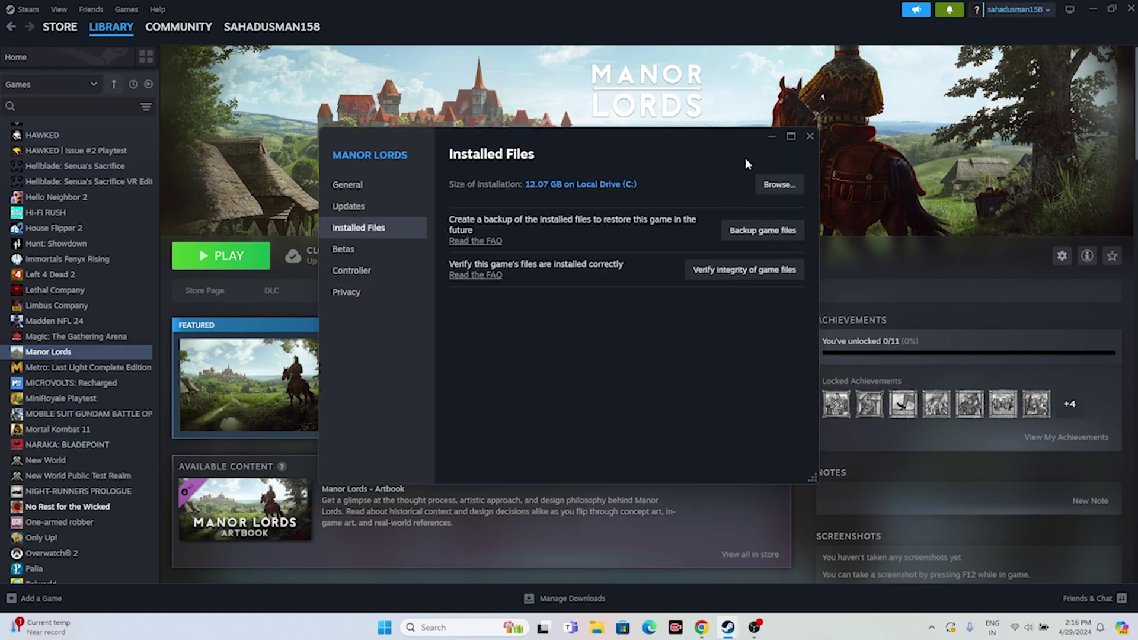
pyautogui.click(779, 184)
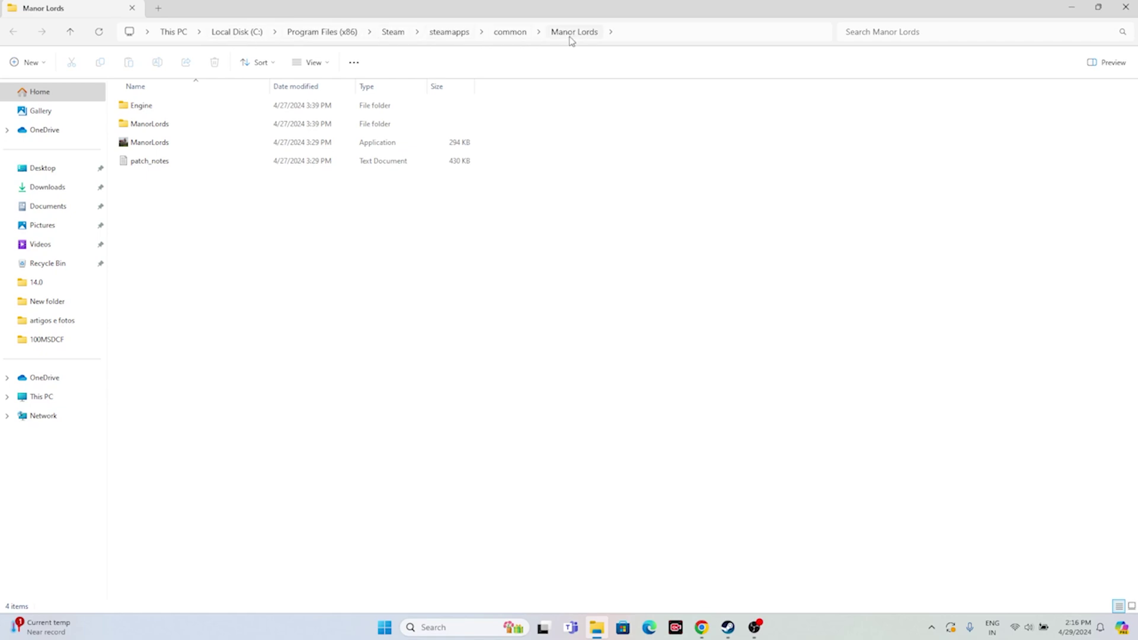
# Set the ManorLords application to run as an administrator in its compatibility properties and save the change.
pyautogui.click(172, 142)
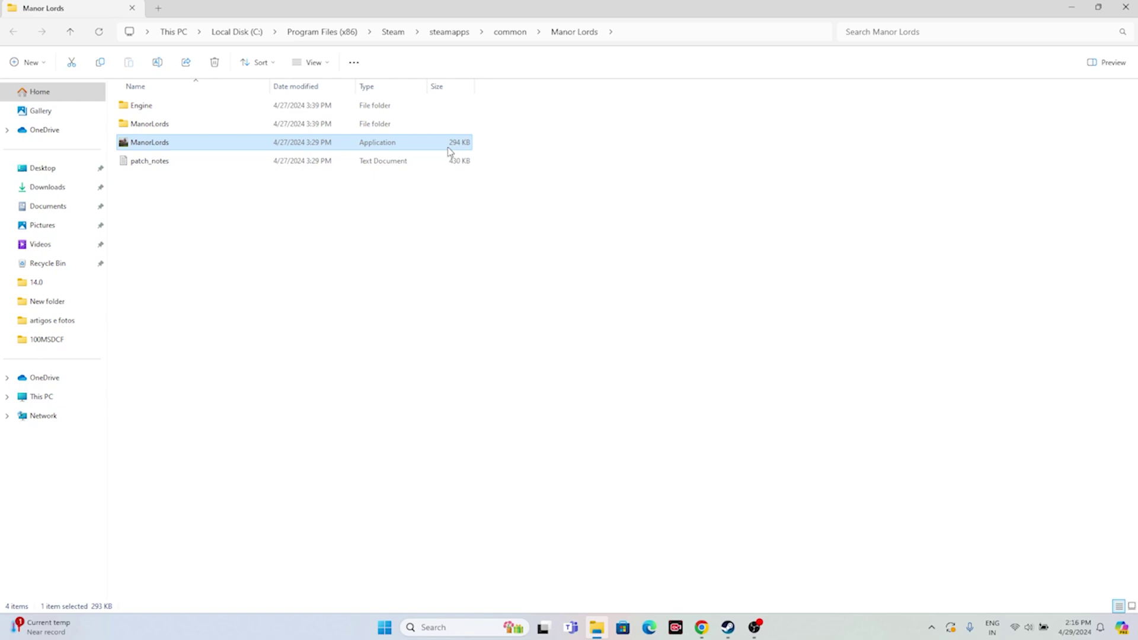
pyautogui.rightClick(381, 147)
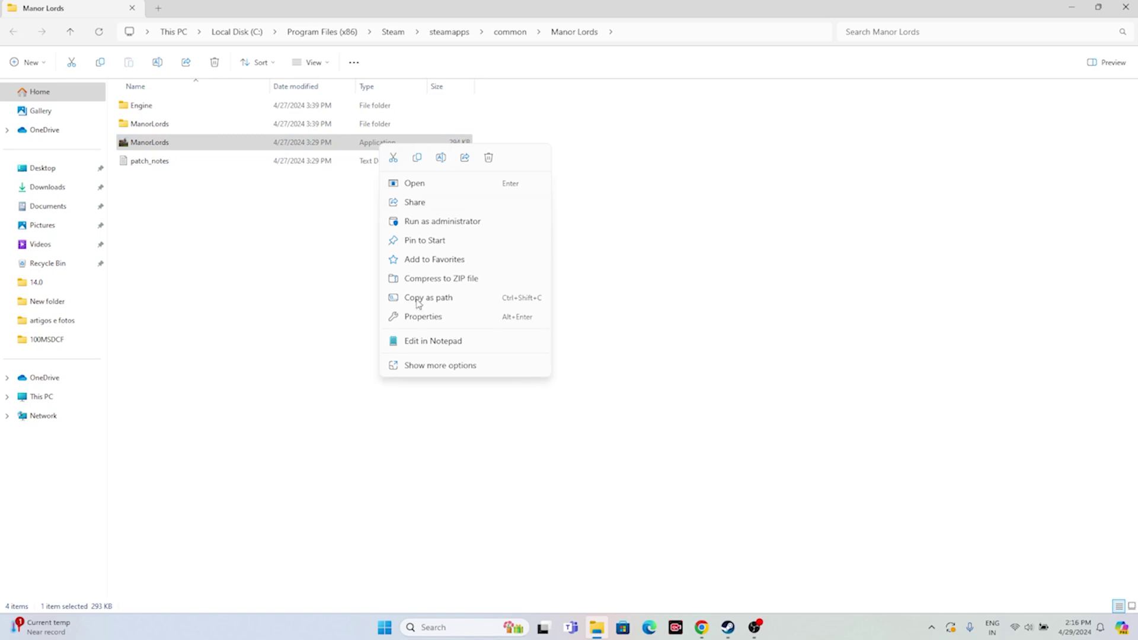
pyautogui.click(424, 361)
pyautogui.click(437, 429)
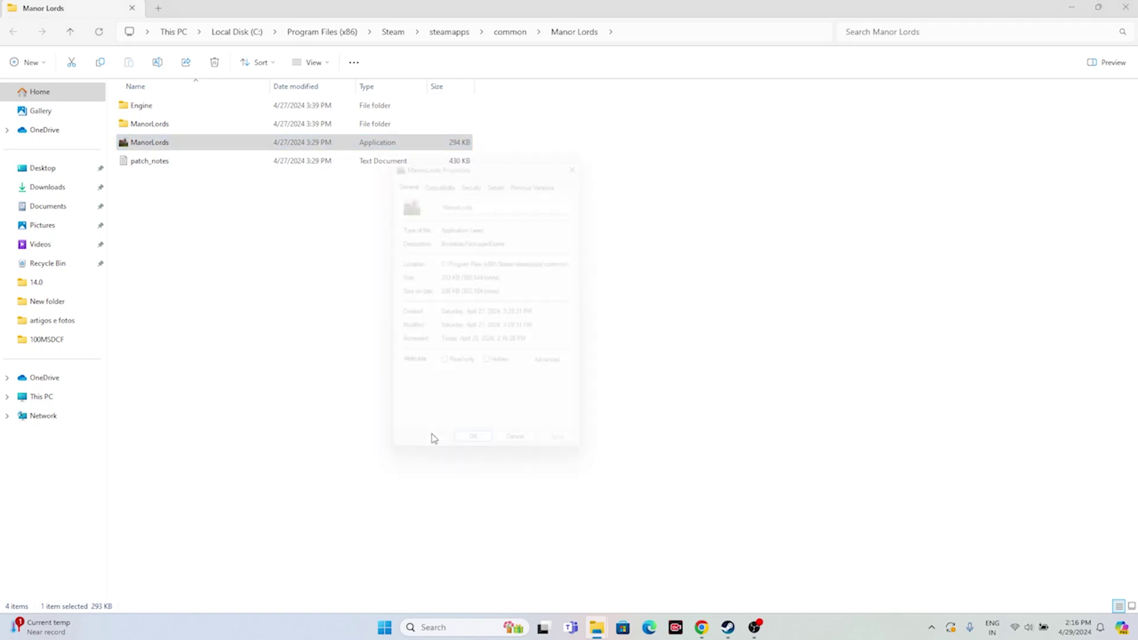
pyautogui.click(445, 174)
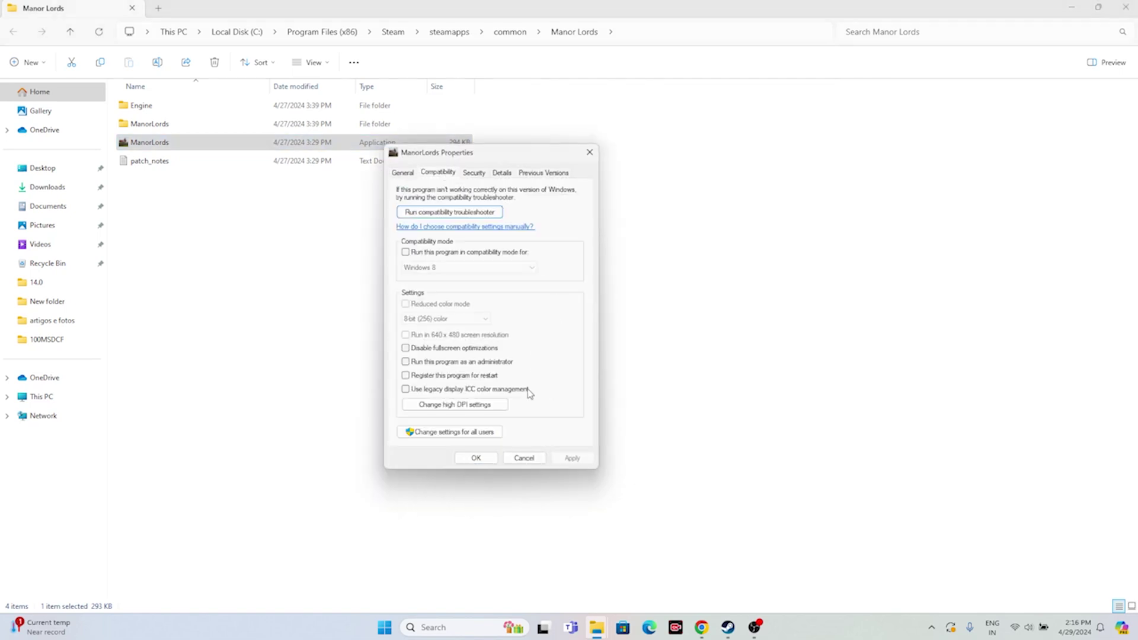
pyautogui.click(409, 363)
pyautogui.click(557, 460)
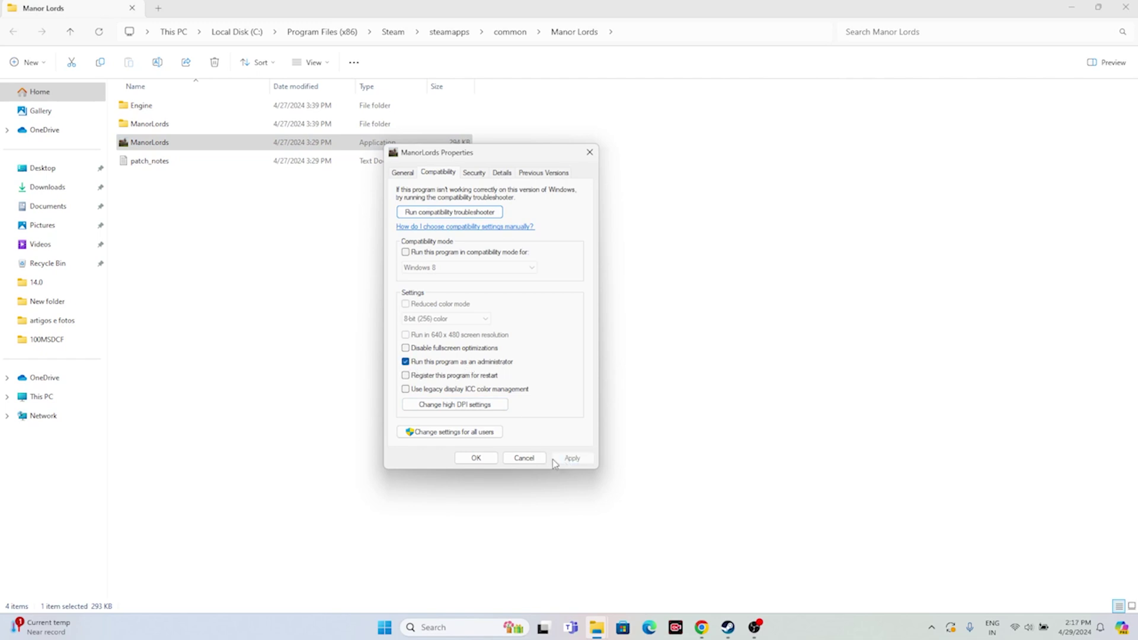
pyautogui.click(477, 460)
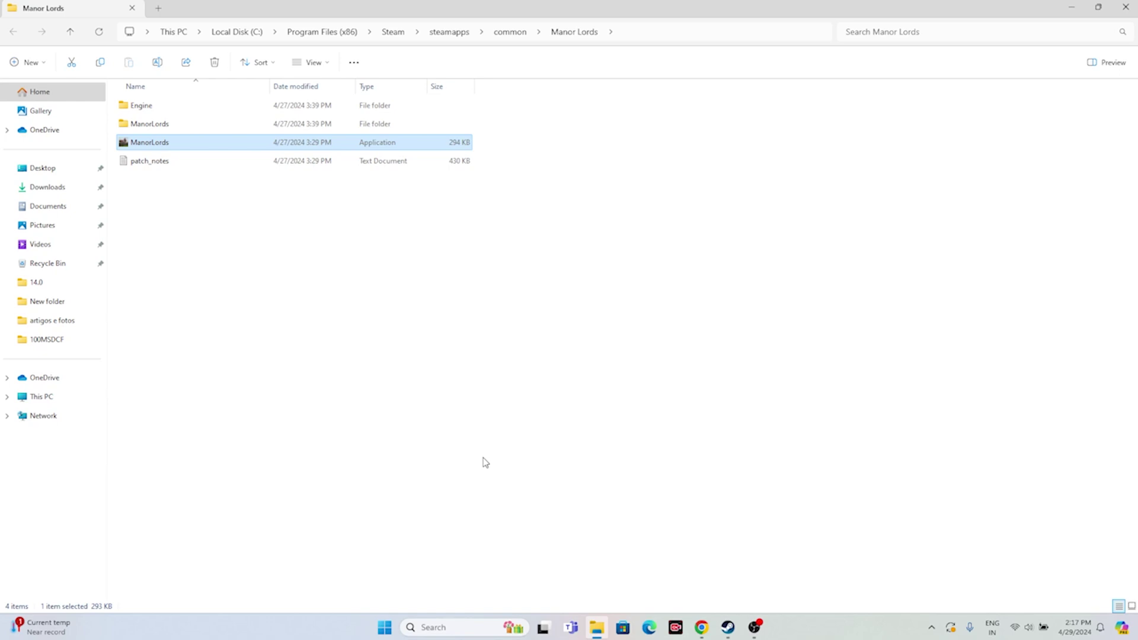
# Enable compatibility mode for the ManorLords application, choose Windows 7 and apply it.
pyautogui.rightClick(385, 144)
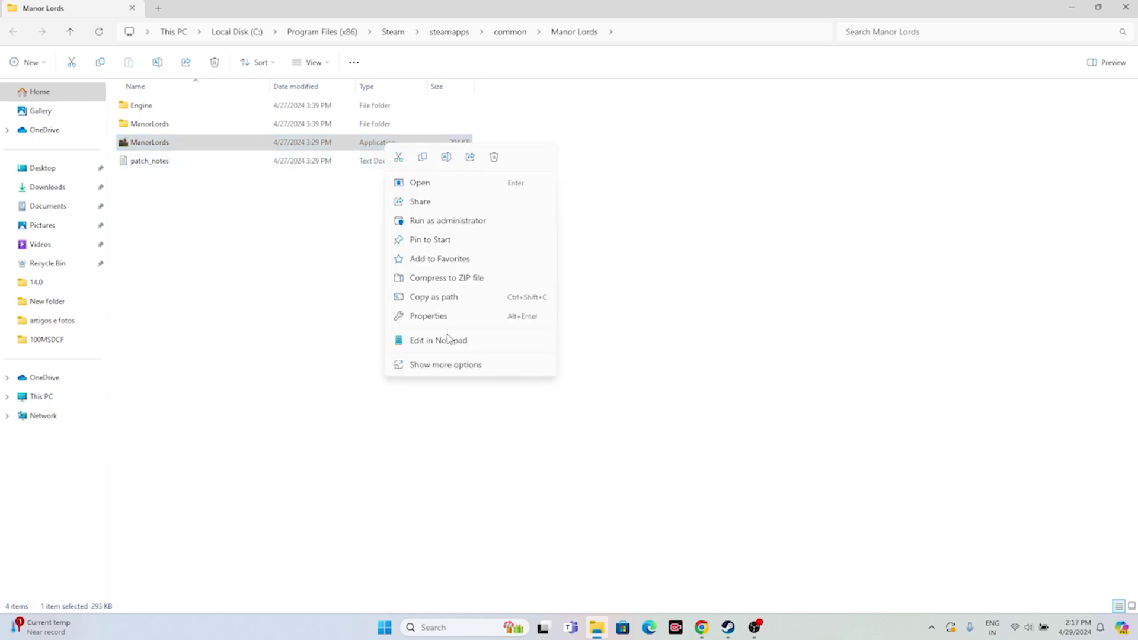
pyautogui.click(447, 364)
pyautogui.click(454, 431)
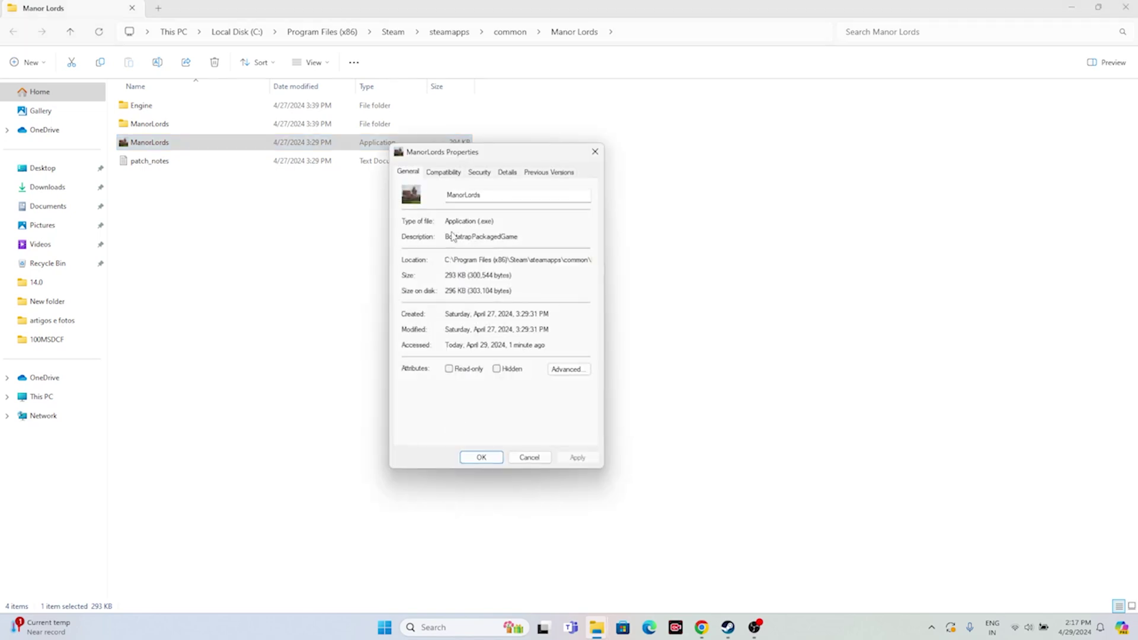
pyautogui.click(449, 173)
pyautogui.click(413, 252)
pyautogui.click(483, 266)
pyautogui.click(457, 304)
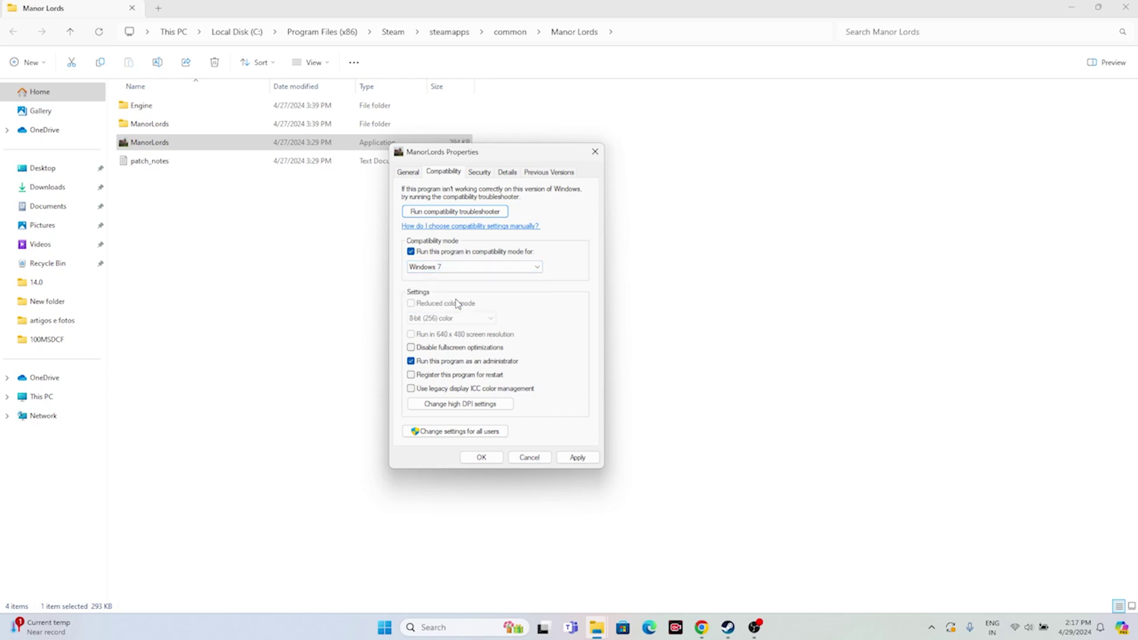
pyautogui.click(578, 456)
# Change the ManorLords compatibility mode to Windows 8, save it, and close the installation folder and the game's properties.
pyautogui.click(457, 267)
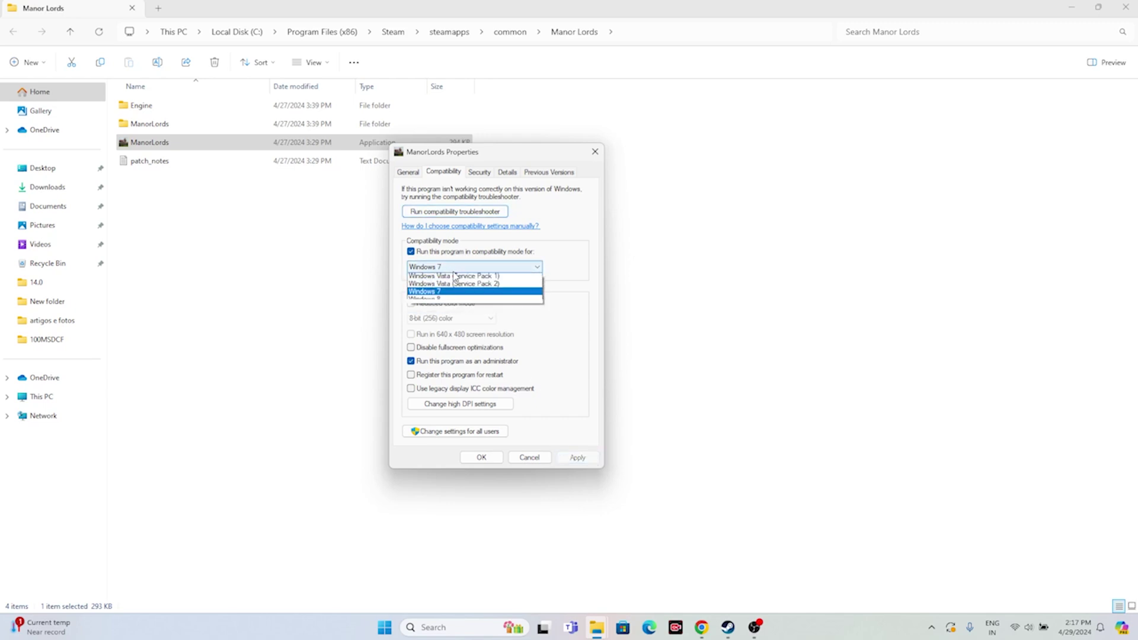
pyautogui.click(459, 307)
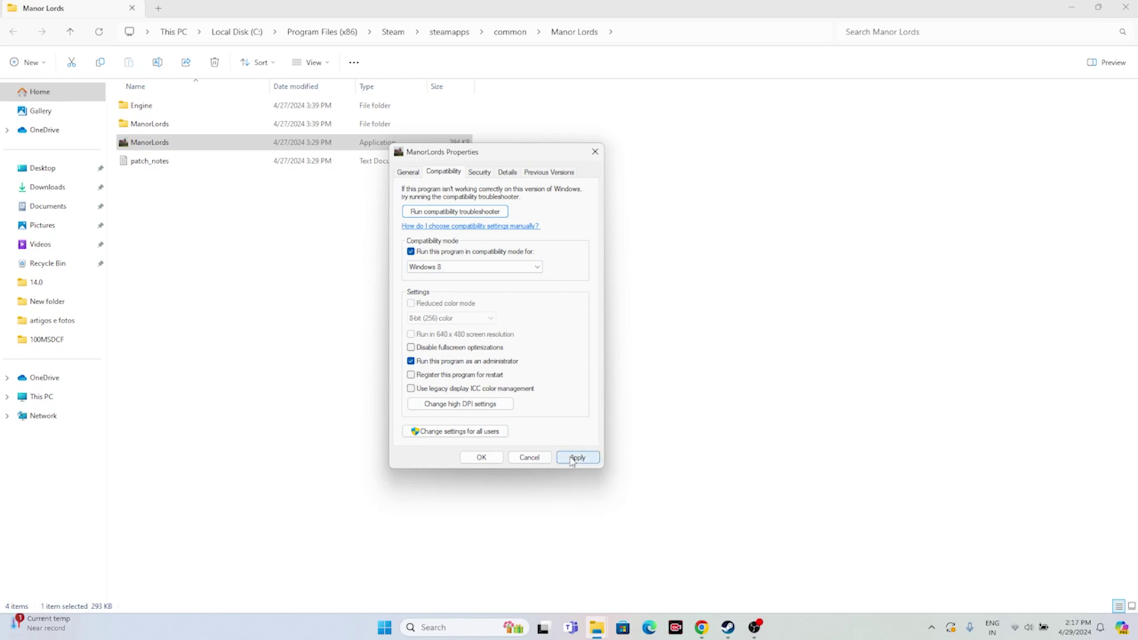
pyautogui.click(481, 457)
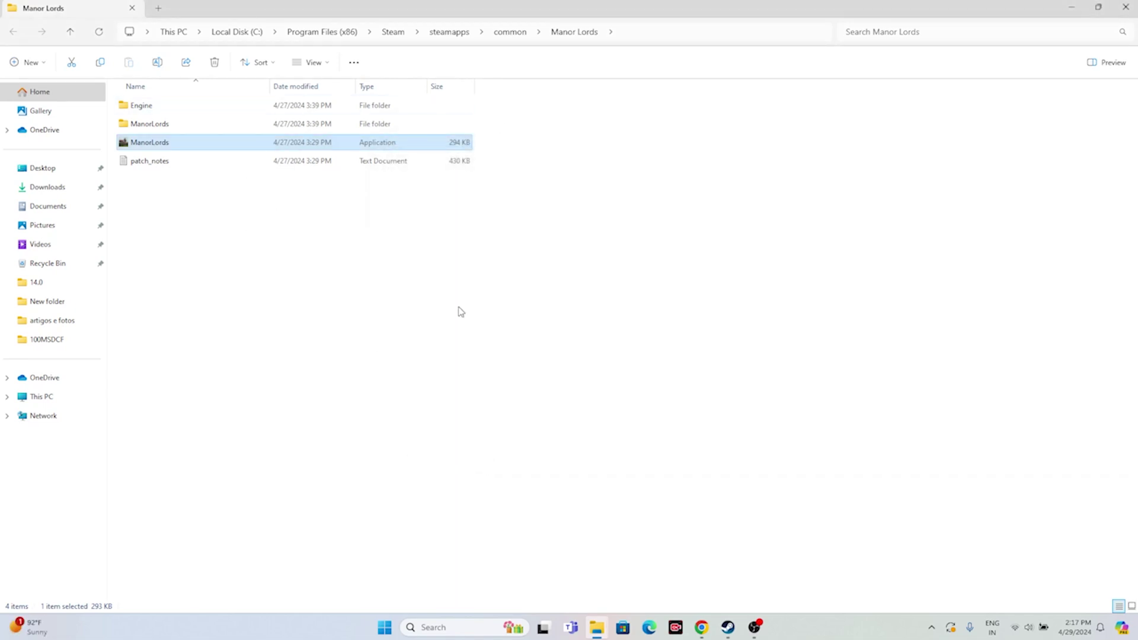
pyautogui.click(1125, 8)
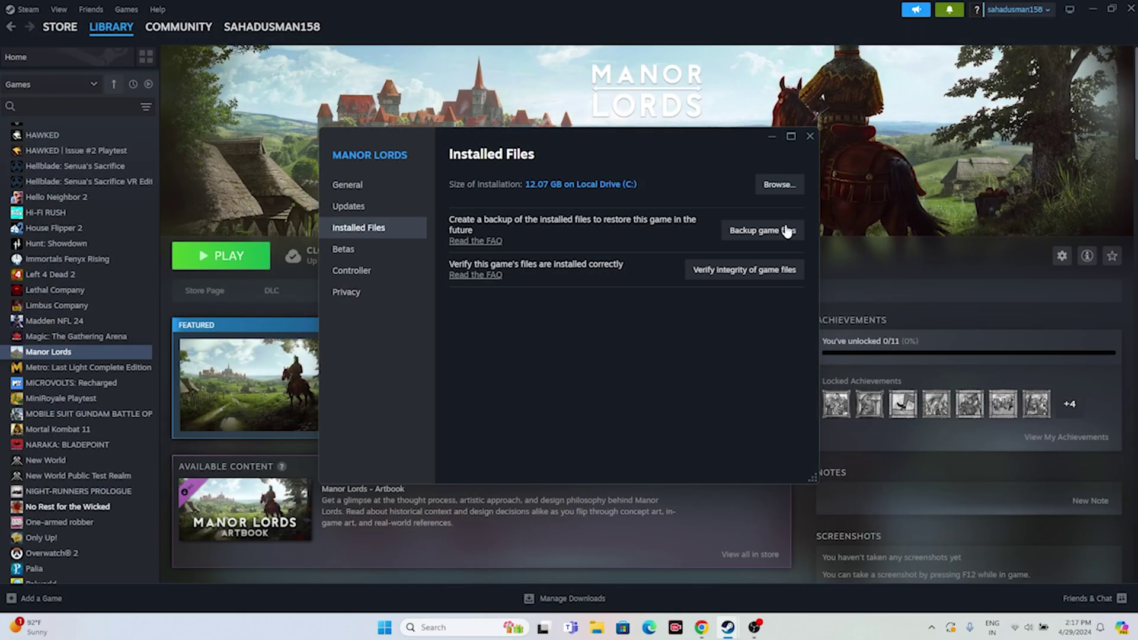
pyautogui.click(810, 136)
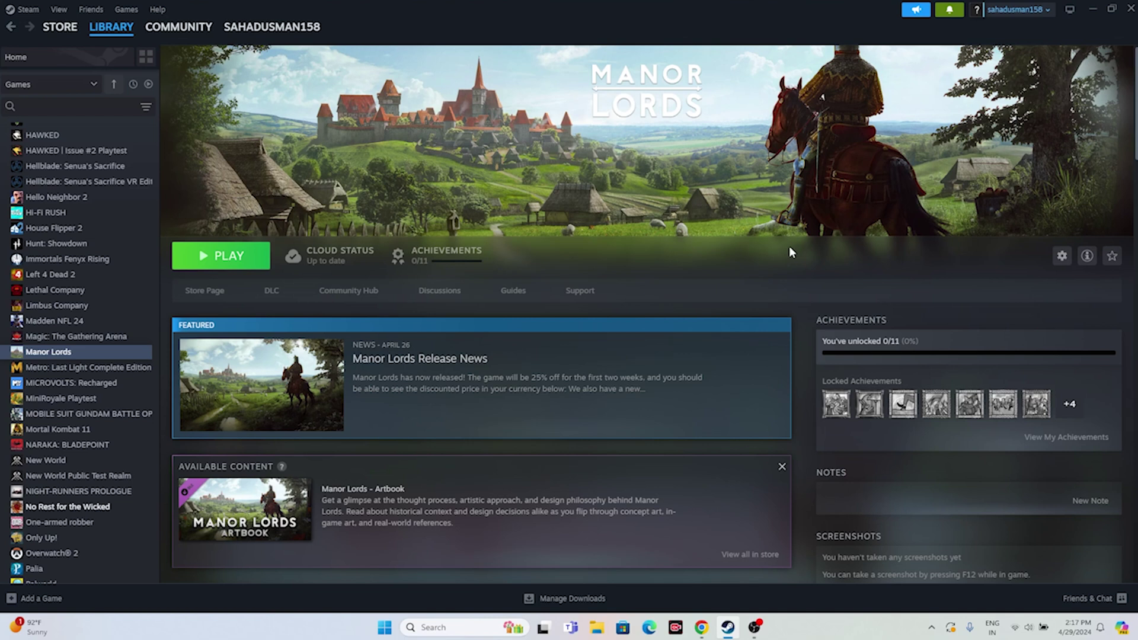
# Minimize Steam, switch to Windows Settings and check the automatic time and time zone options under Date & time.
pyautogui.click(1090, 10)
pyautogui.click(448, 628)
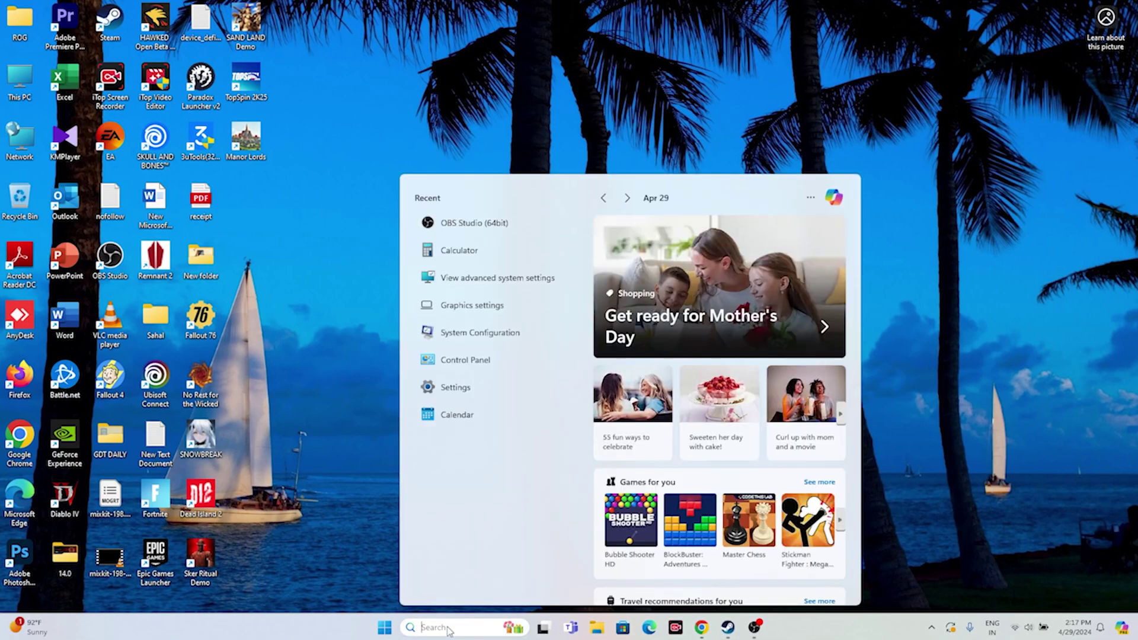
pyautogui.write('settings')
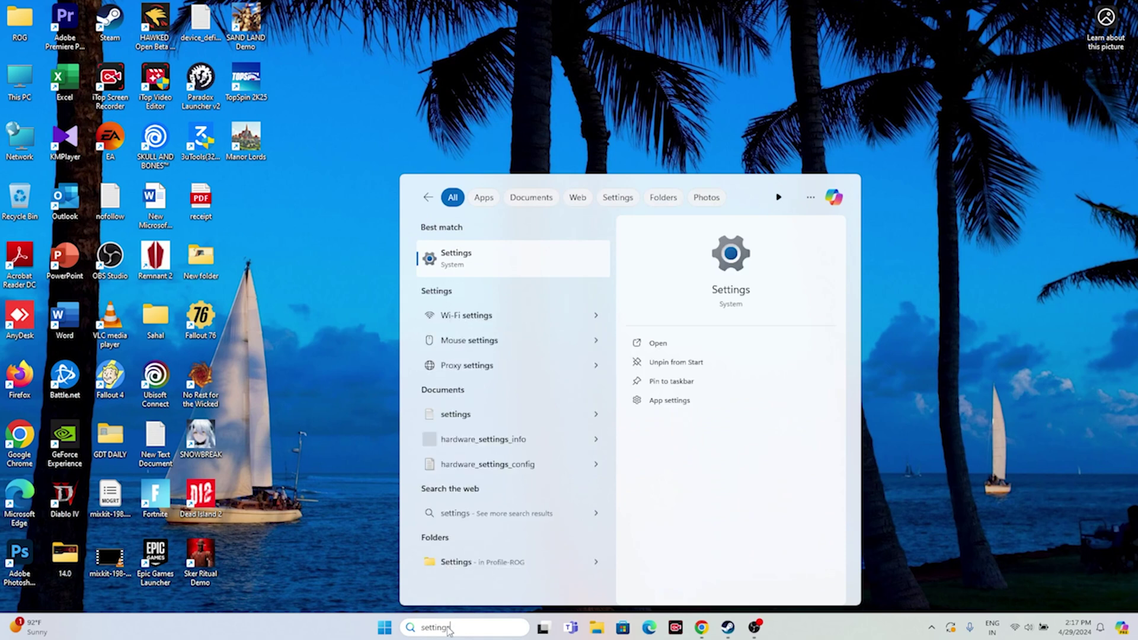
pyautogui.click(518, 268)
pyautogui.click(63, 292)
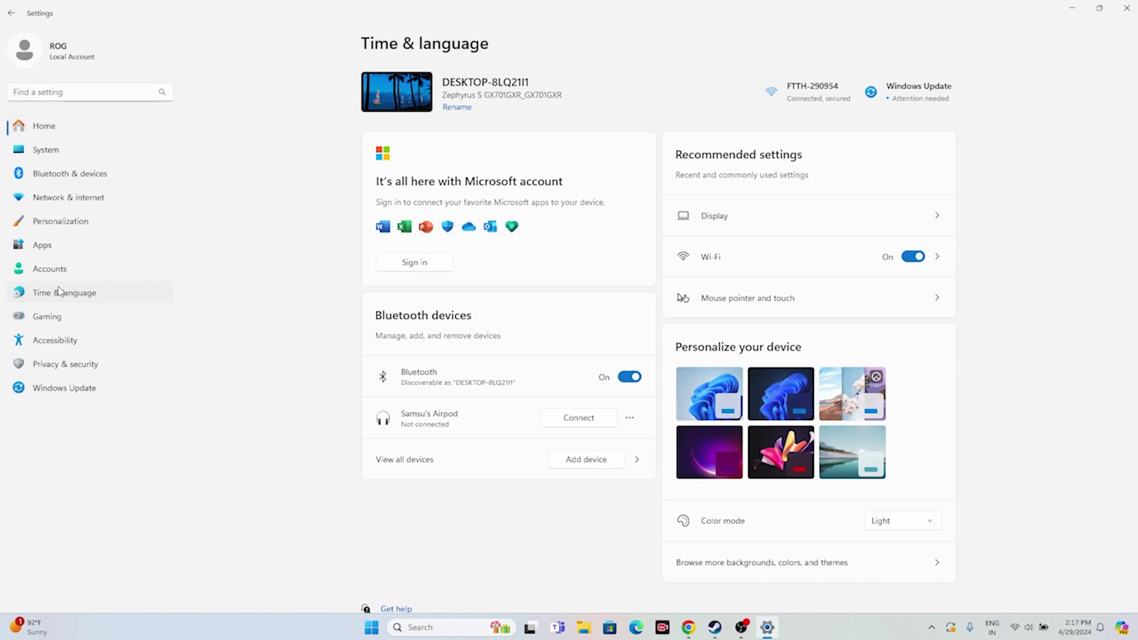
pyautogui.click(418, 133)
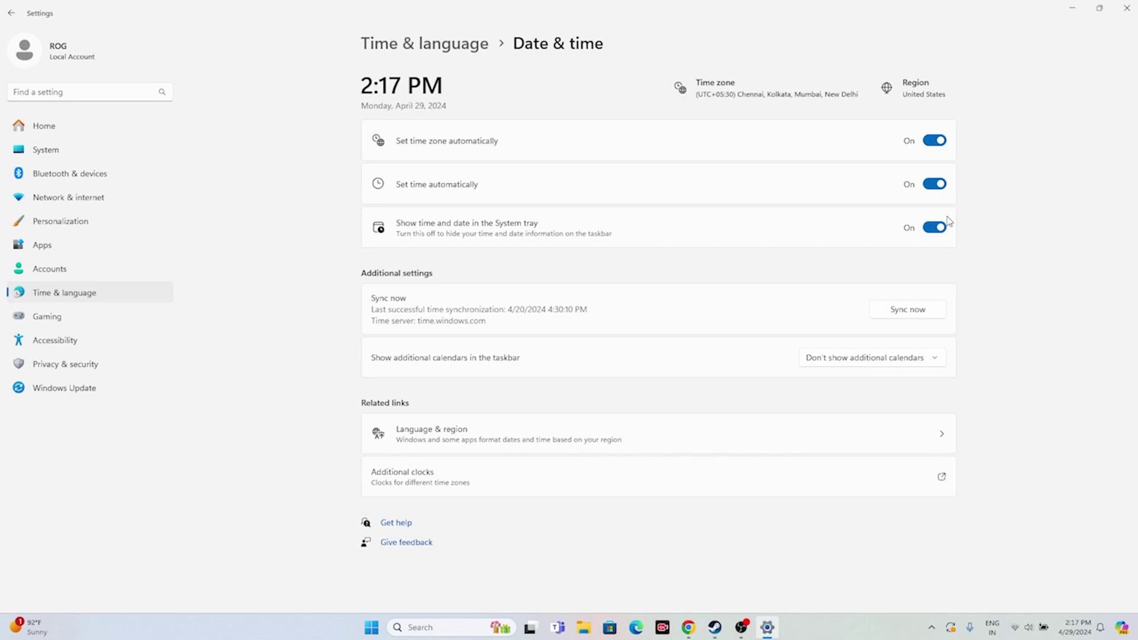
# Check the country or region choice under Language & region without changing it, and close Settings.
pyautogui.click(11, 12)
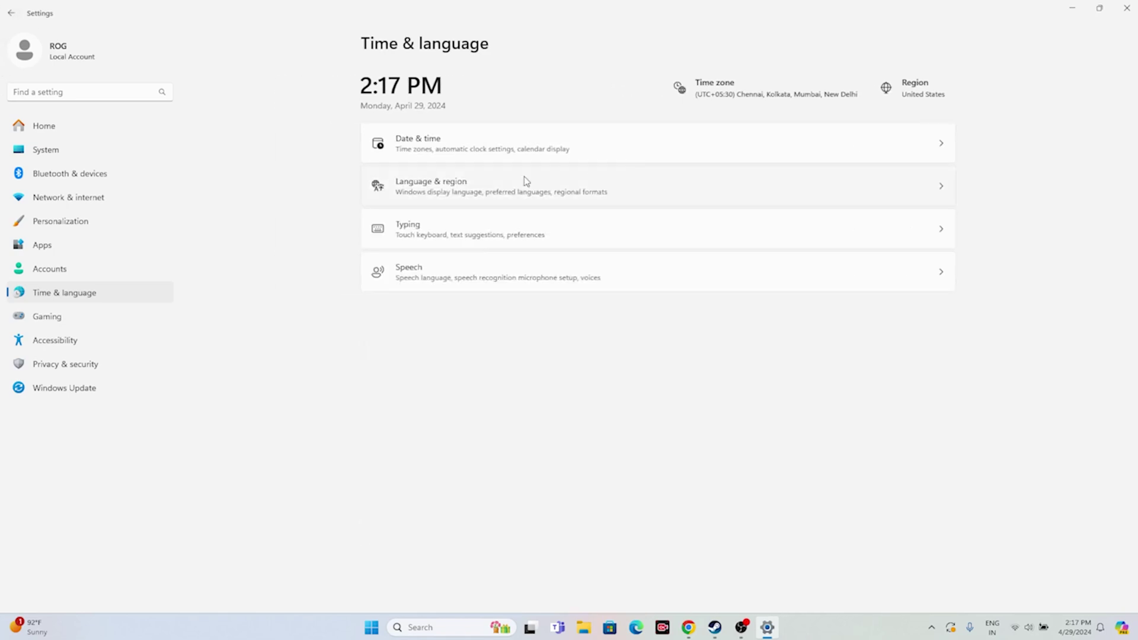
pyautogui.click(516, 181)
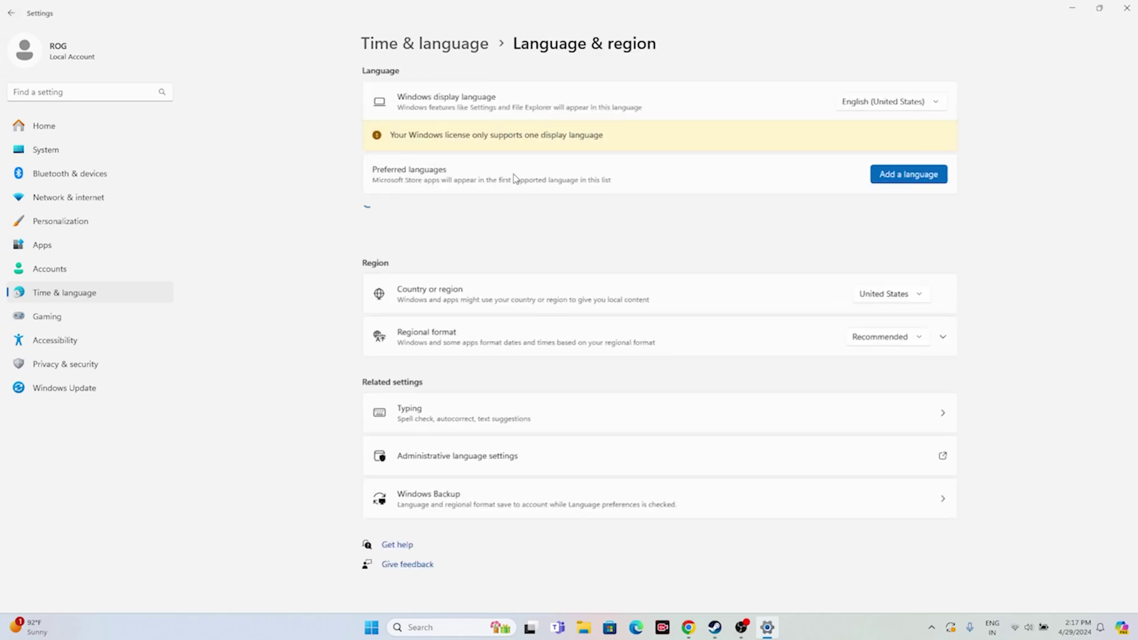
pyautogui.click(919, 301)
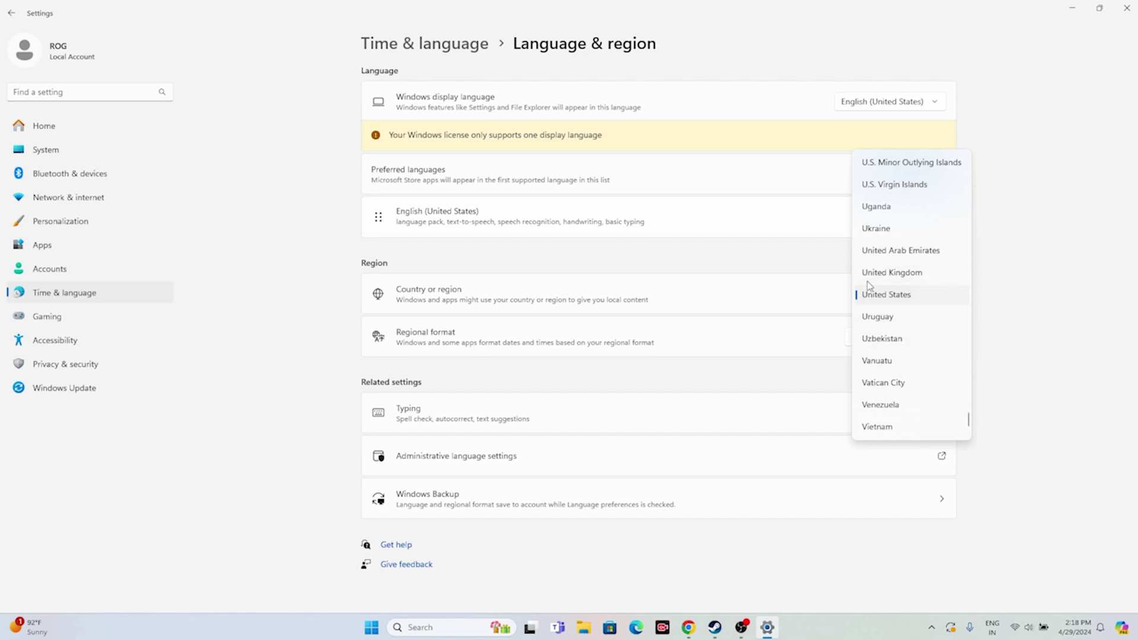
pyautogui.click(1001, 307)
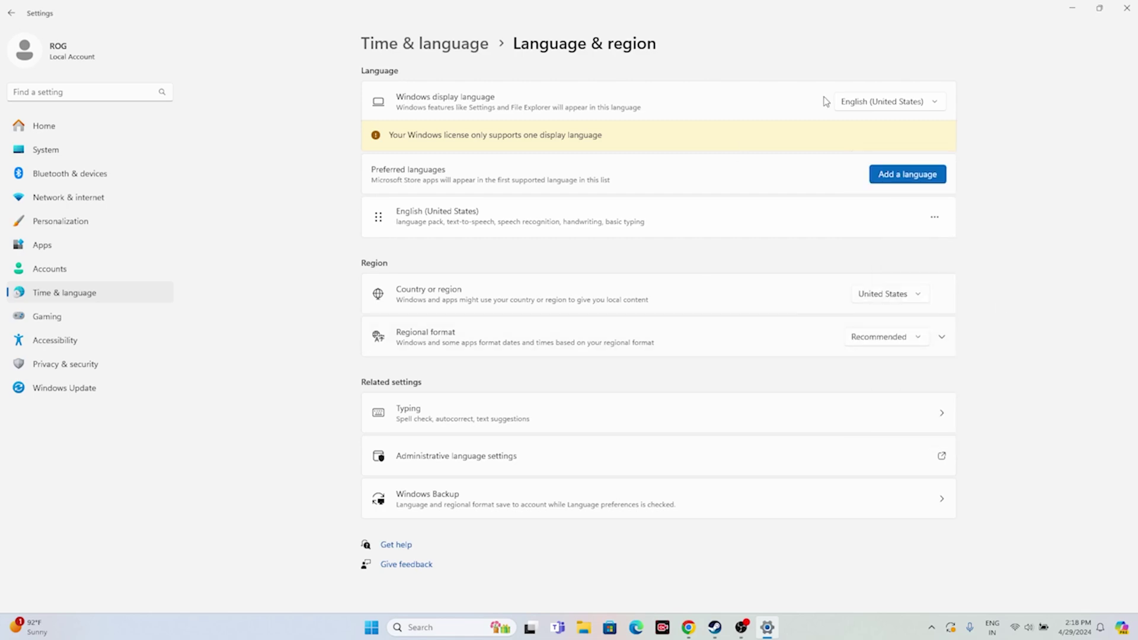
pyautogui.click(1128, 8)
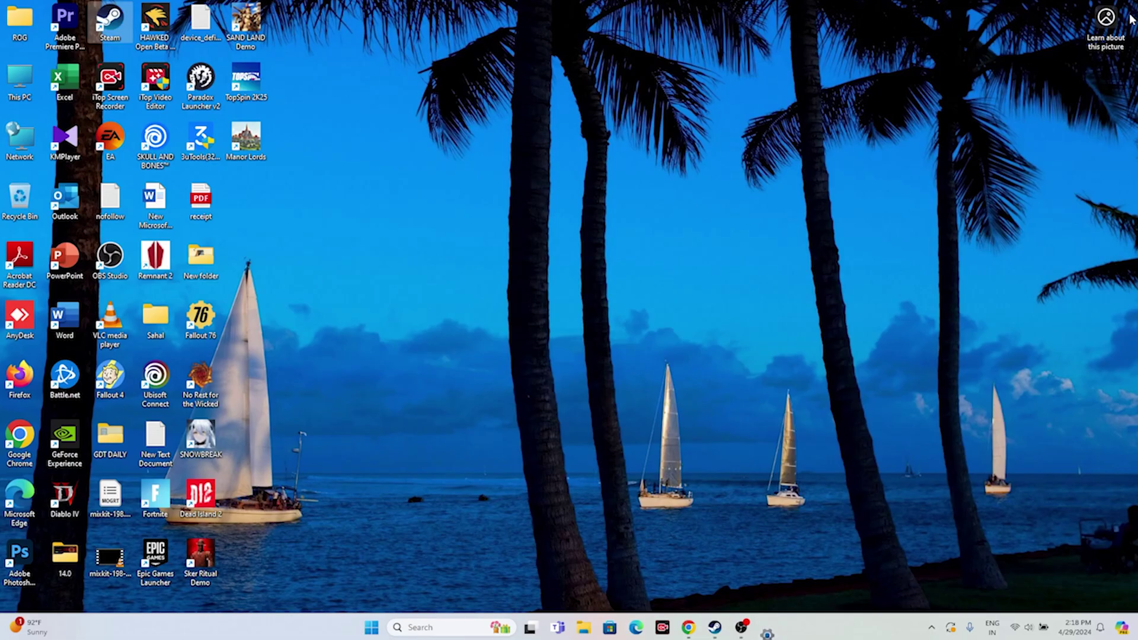
pyautogui.doubleClick(109, 19)
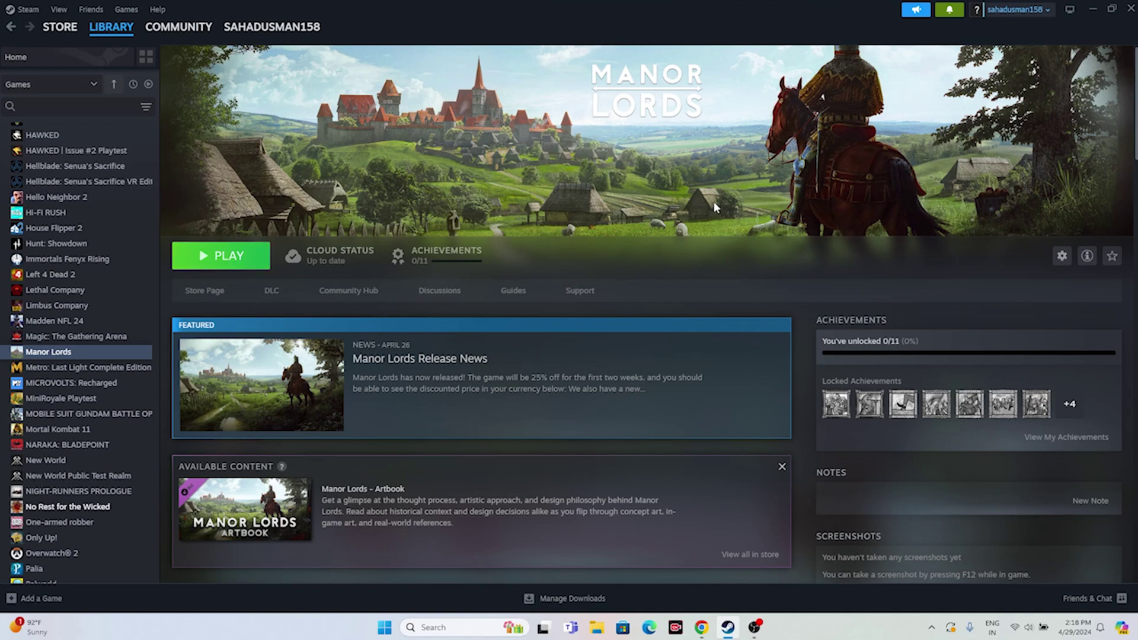
pyautogui.click(1086, 11)
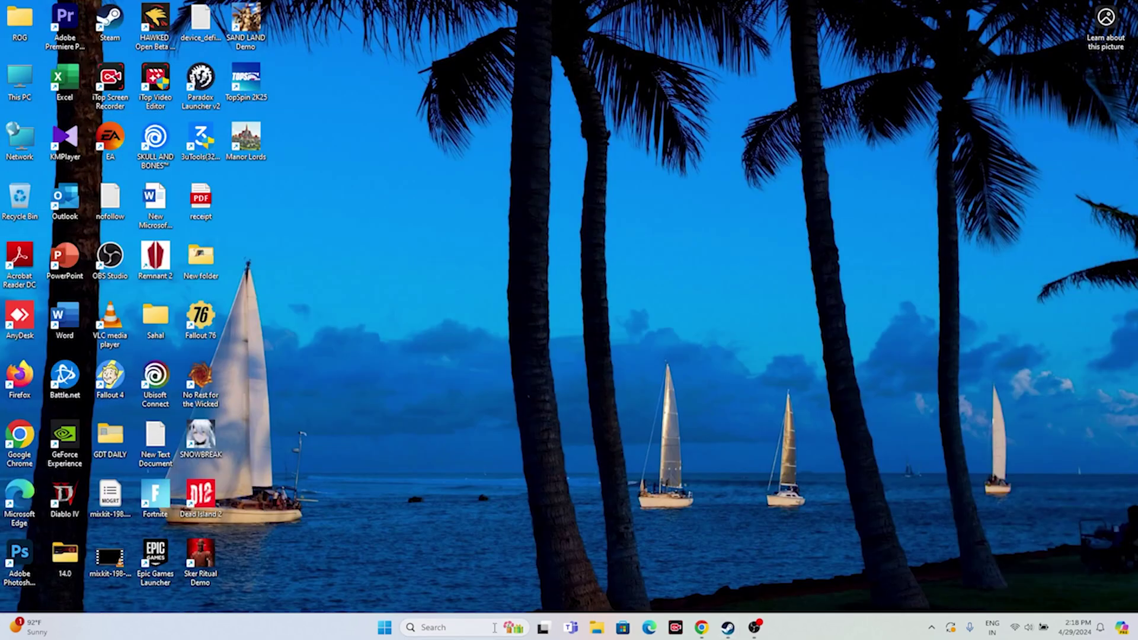
# Switch to File Explorer, look through the game folders in Documents, and close the window.
pyautogui.click(596, 627)
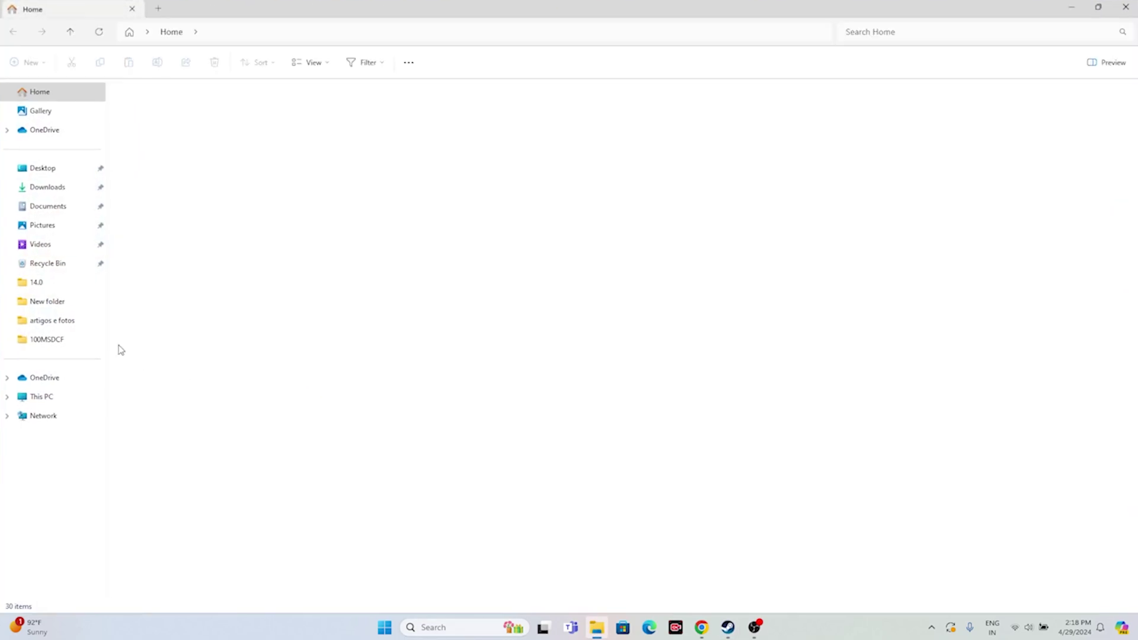
pyautogui.click(59, 394)
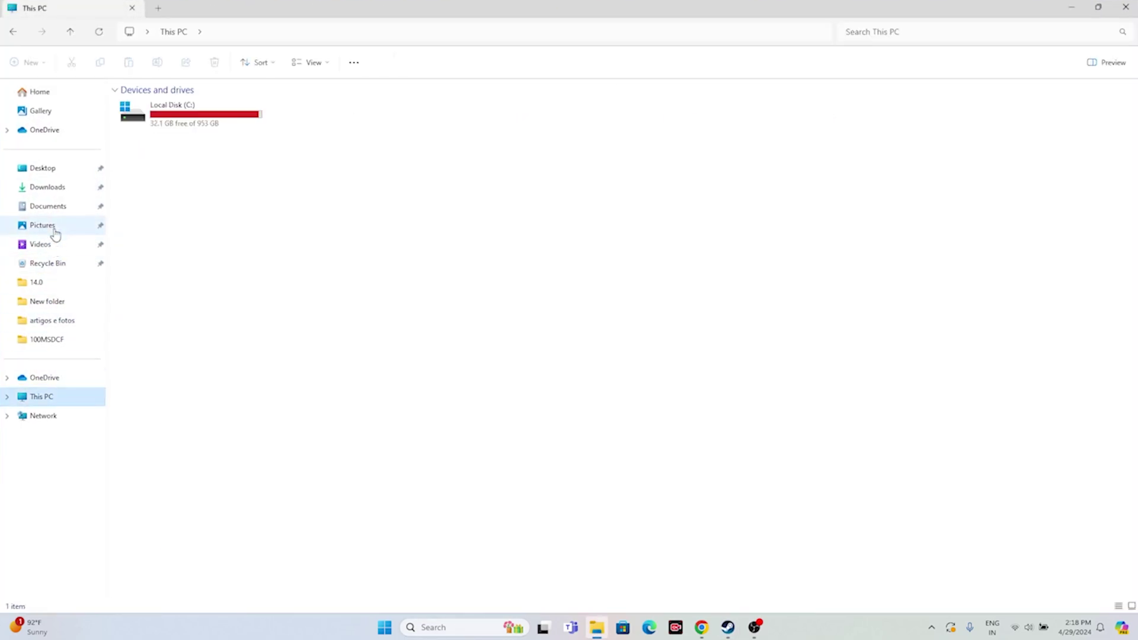
pyautogui.click(56, 206)
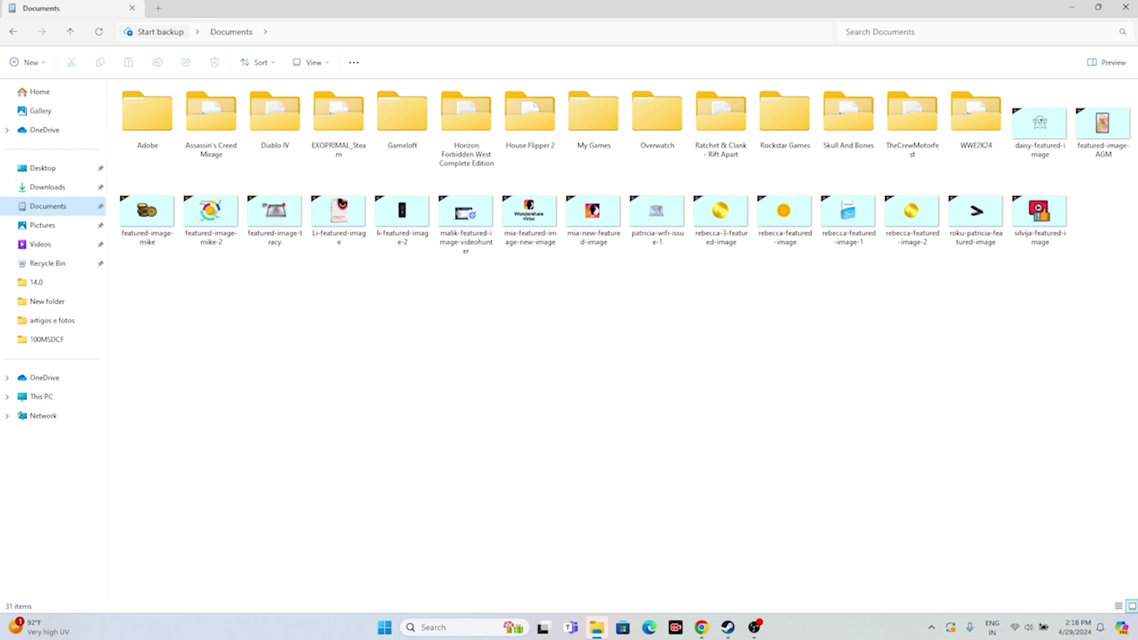
pyautogui.click(1125, 8)
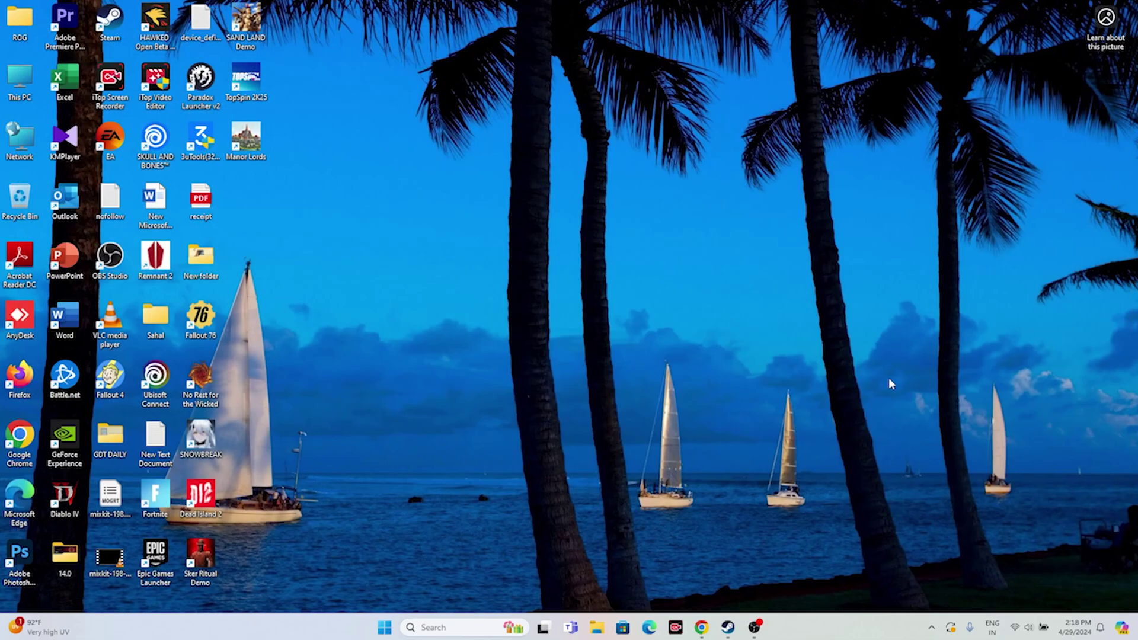
# Switch to Control Panel and open the list of apps allowed through Windows Defender Firewall under System and Security.
pyautogui.click(727, 632)
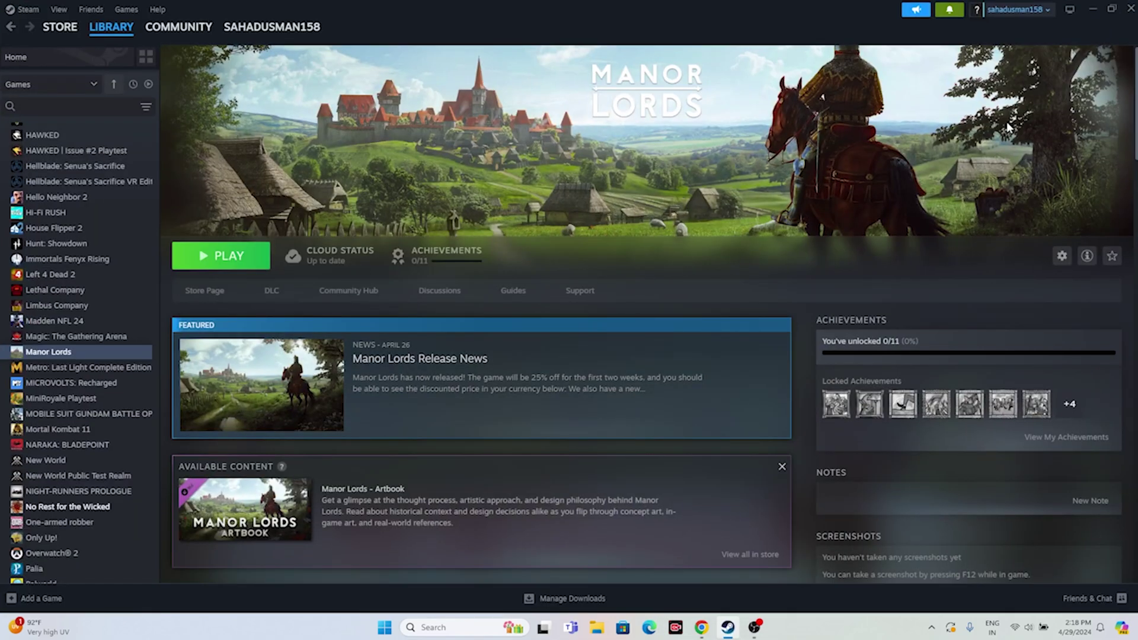
pyautogui.click(1091, 10)
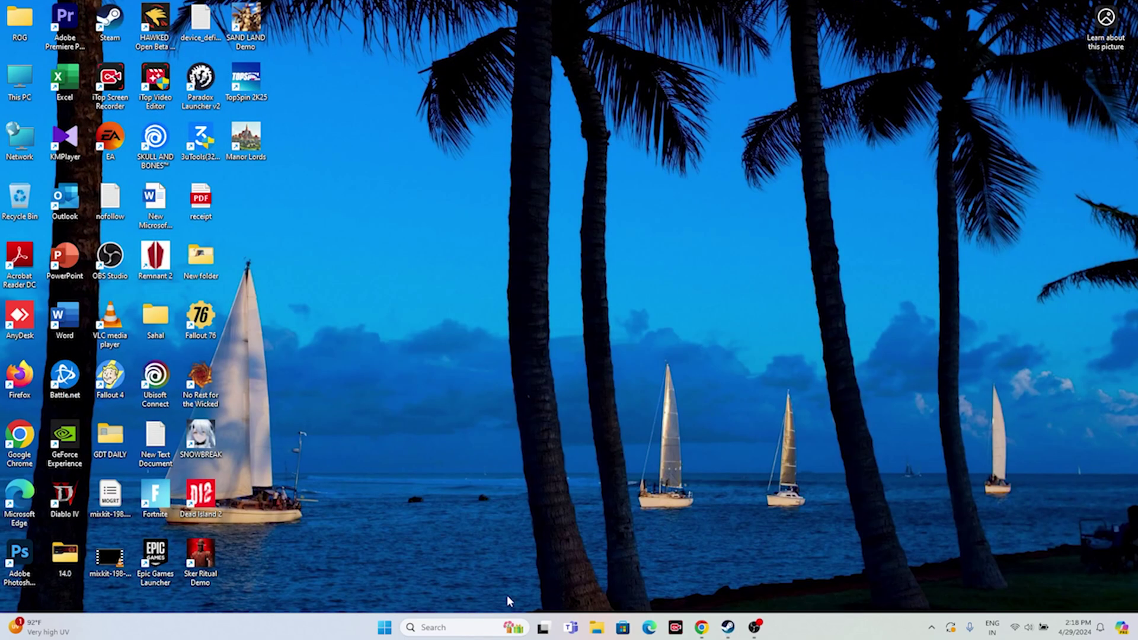
pyautogui.click(448, 627)
pyautogui.write('control panel')
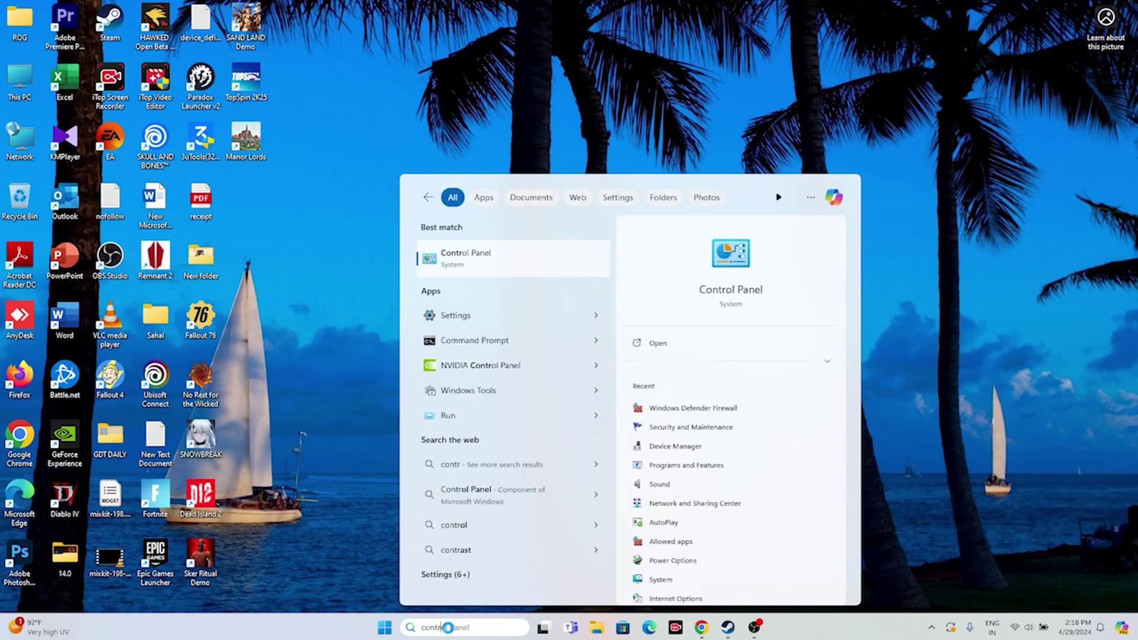
pyautogui.click(489, 253)
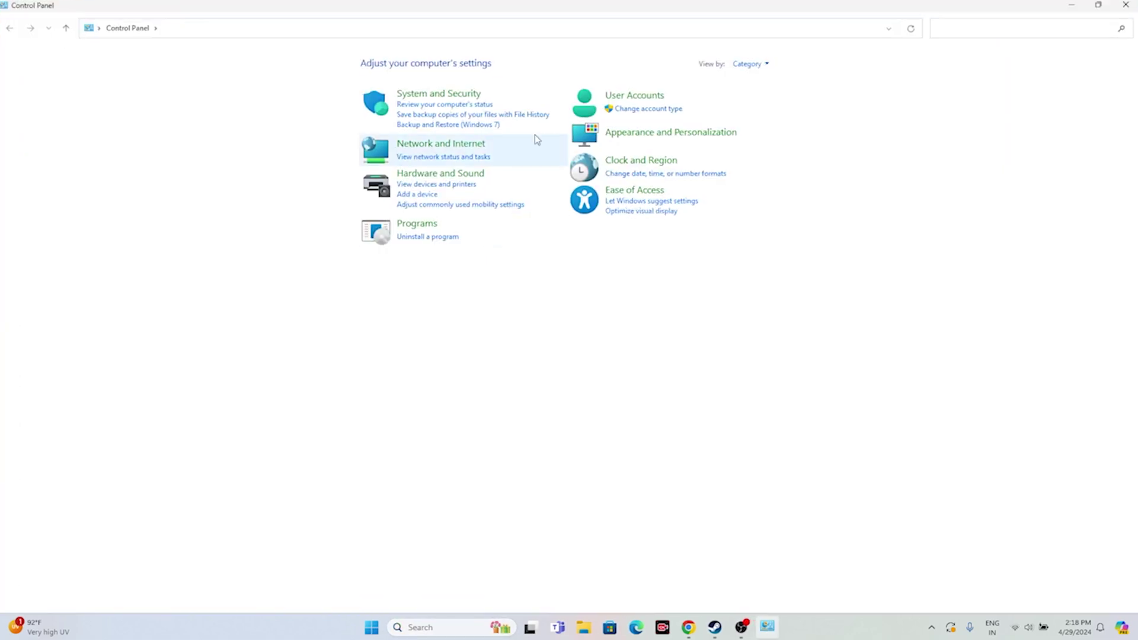
pyautogui.click(447, 97)
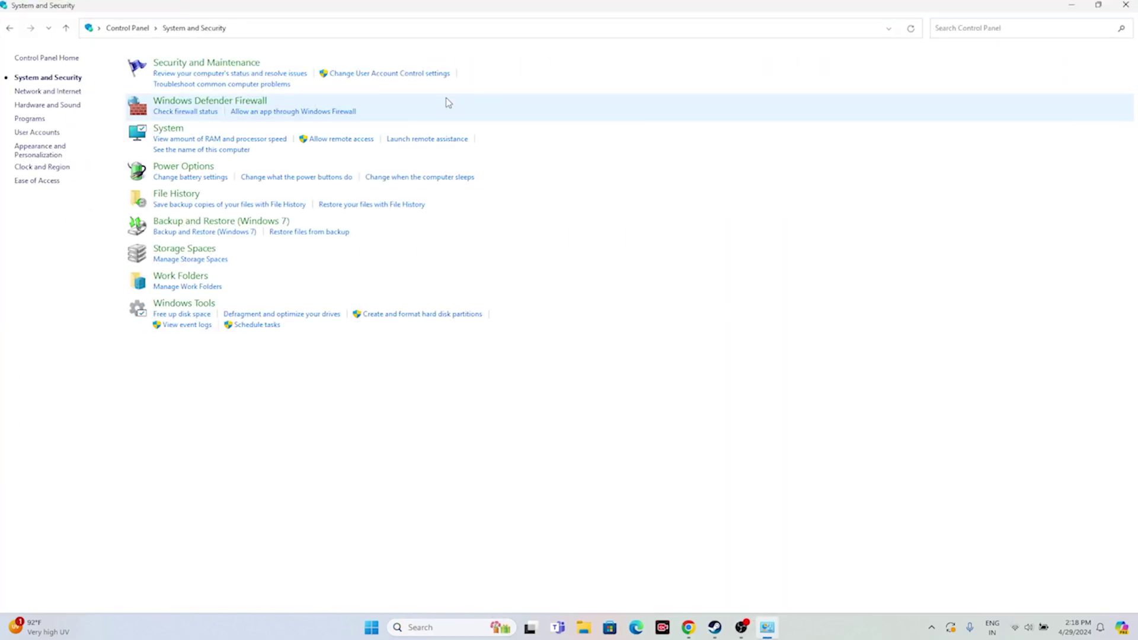
pyautogui.click(217, 103)
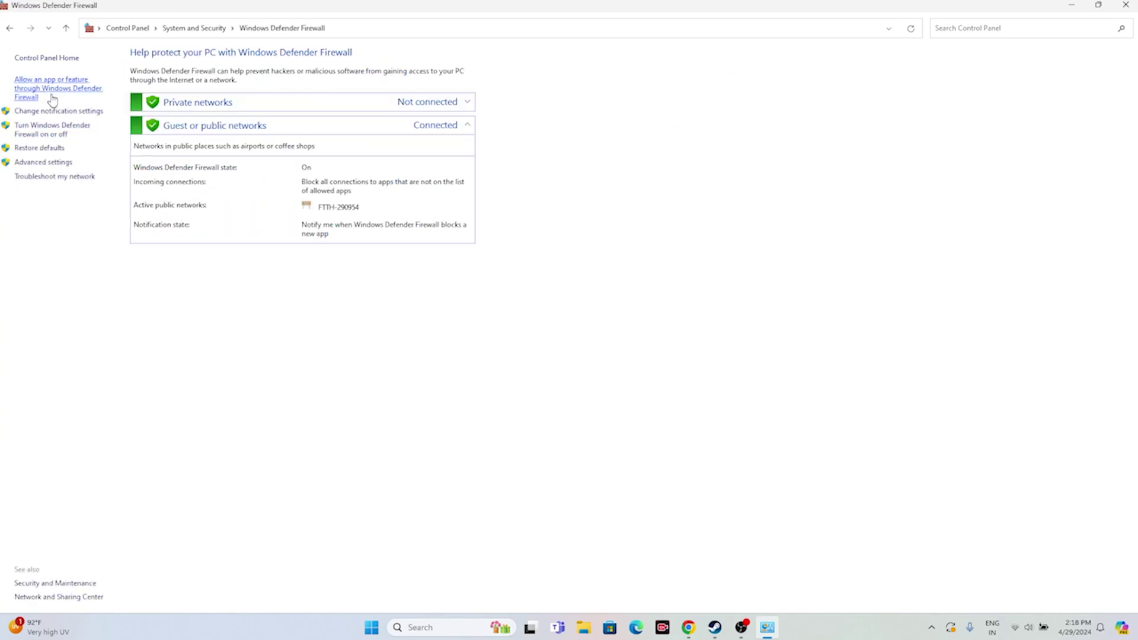
pyautogui.click(48, 90)
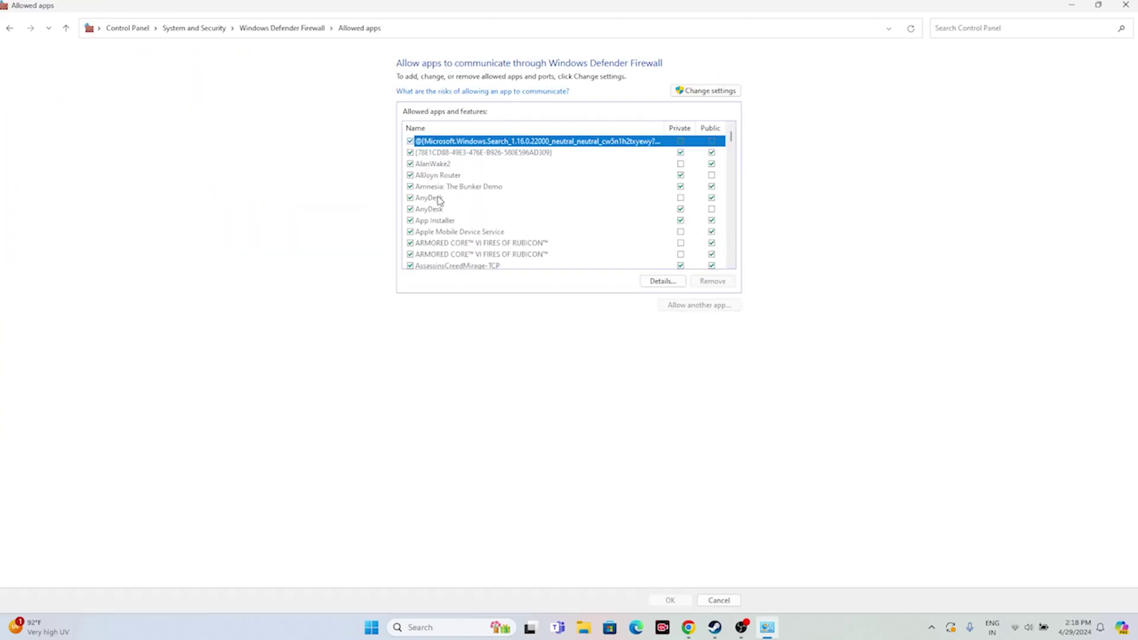
# Find Manor Lords in the allowed apps list and check its Private and Public network access.
pyautogui.scroll(-8, 479, 184)
pyautogui.scroll(-8, 480, 184)
pyautogui.scroll(-10, 480, 186)
pyautogui.scroll(1, 478, 185)
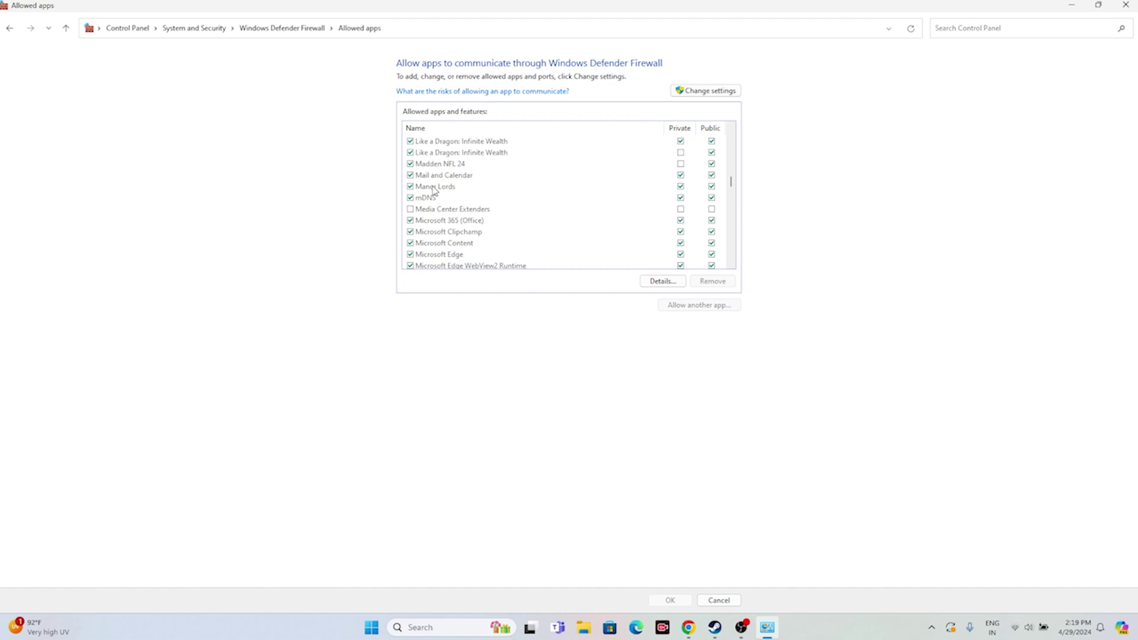
# Unlock the allowed apps settings and start adding another app, browsing for it from This PC.
pyautogui.click(691, 92)
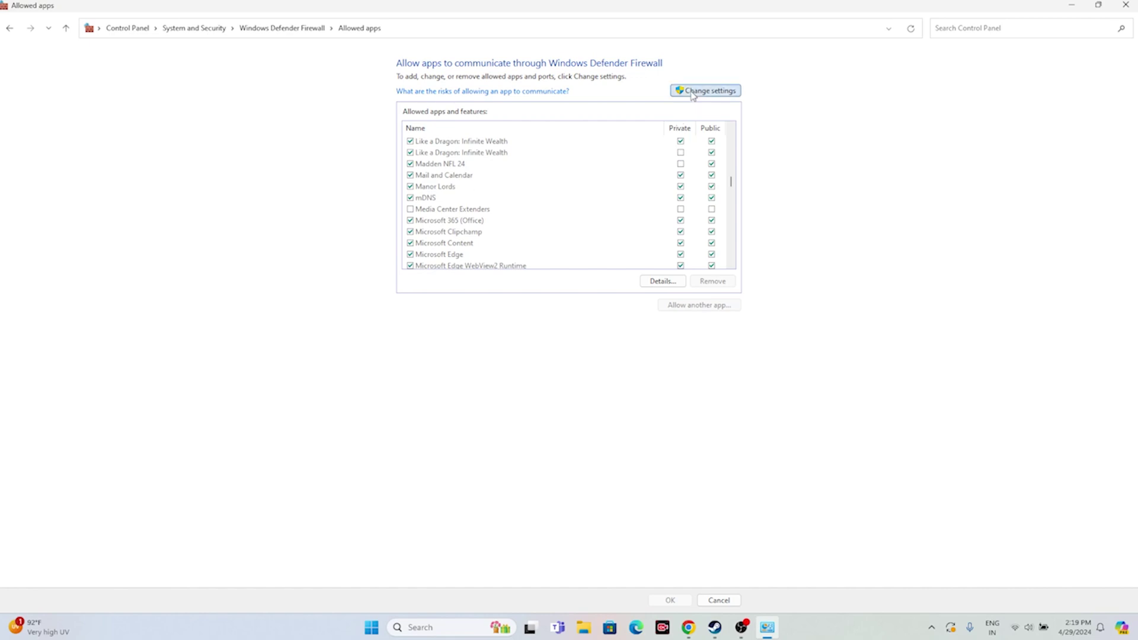
pyautogui.click(693, 305)
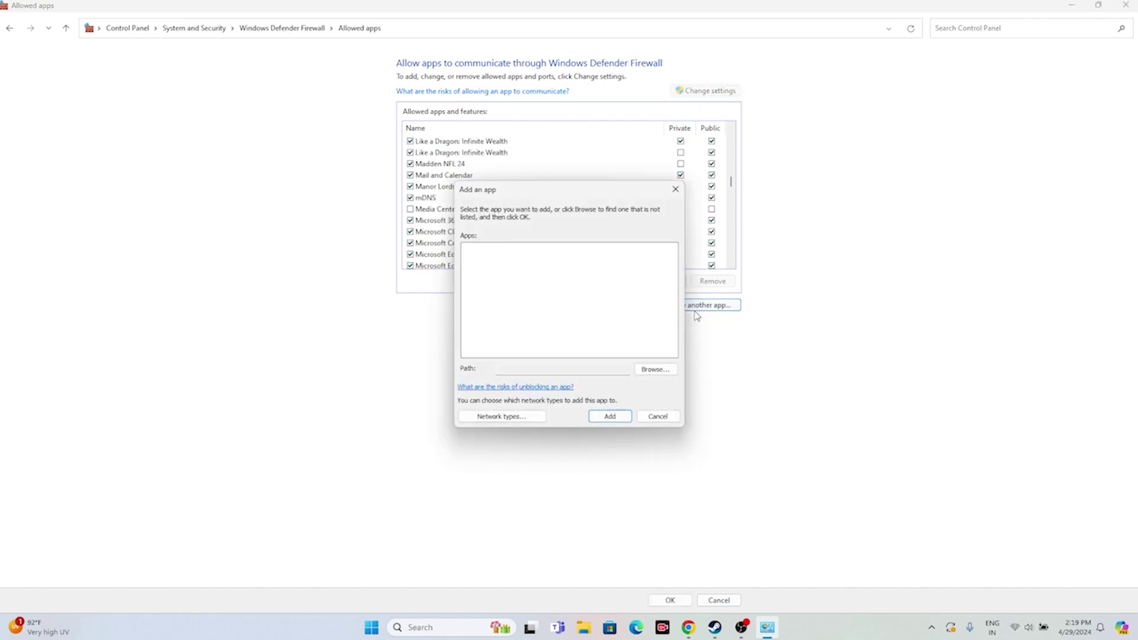
pyautogui.click(654, 369)
pyautogui.scroll(-3, 515, 382)
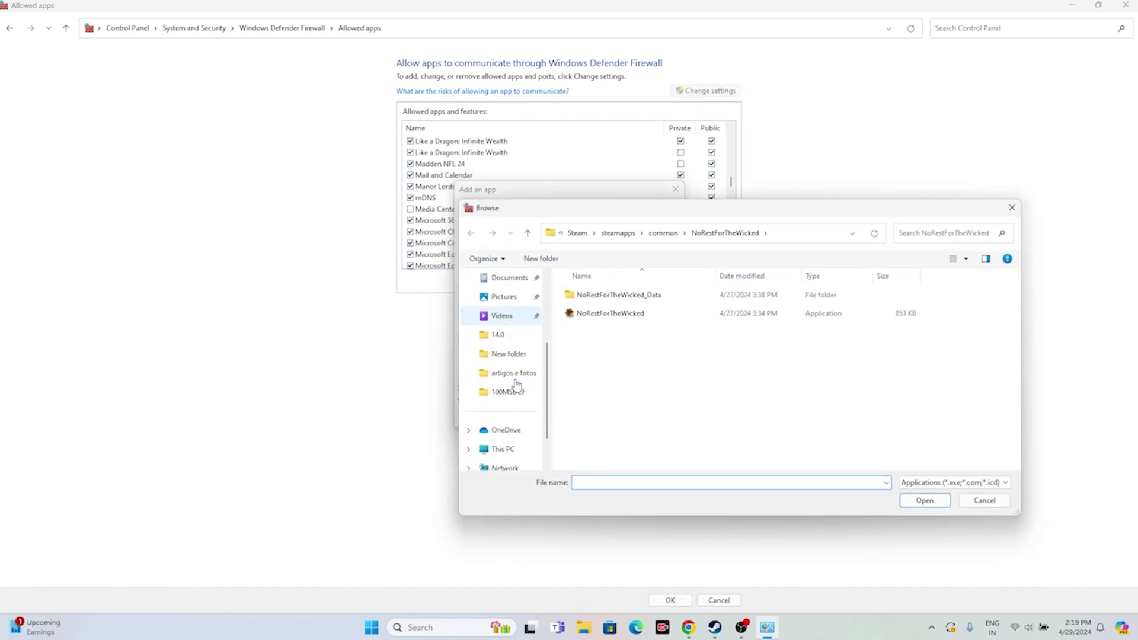
pyautogui.click(504, 412)
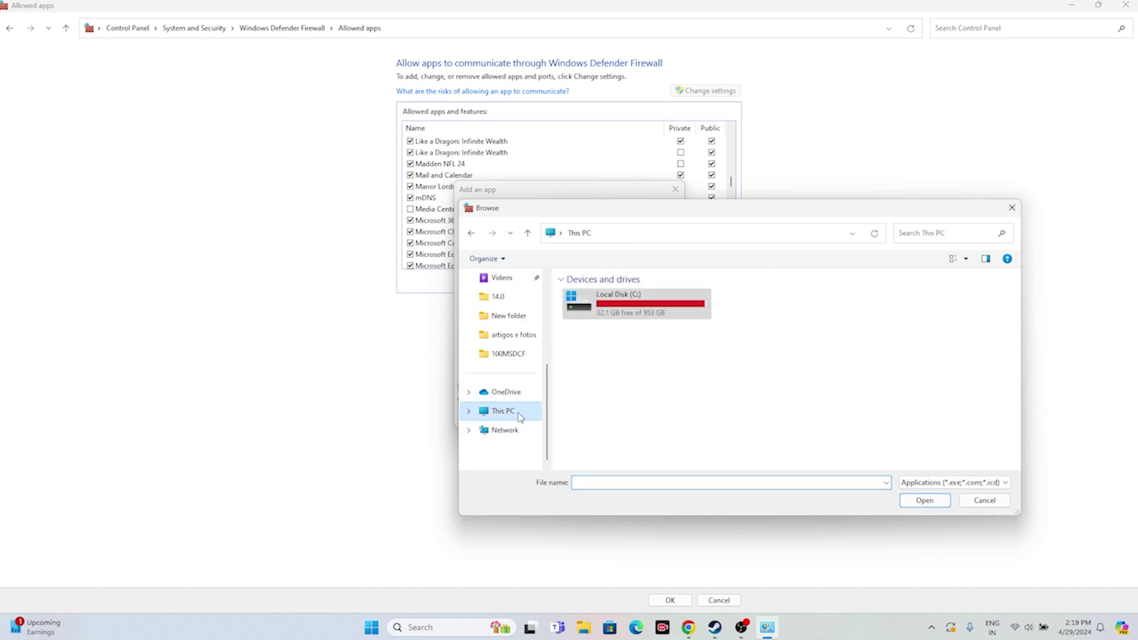
# Browse to the common folder in C:\Program Files (x86)\Steam\steamapps.
pyautogui.doubleClick(681, 296)
pyautogui.doubleClick(630, 406)
pyautogui.scroll(-5, 613, 364)
pyautogui.doubleClick(612, 366)
pyautogui.scroll(-3, 620, 349)
pyautogui.click(625, 352)
pyautogui.doubleClick(625, 352)
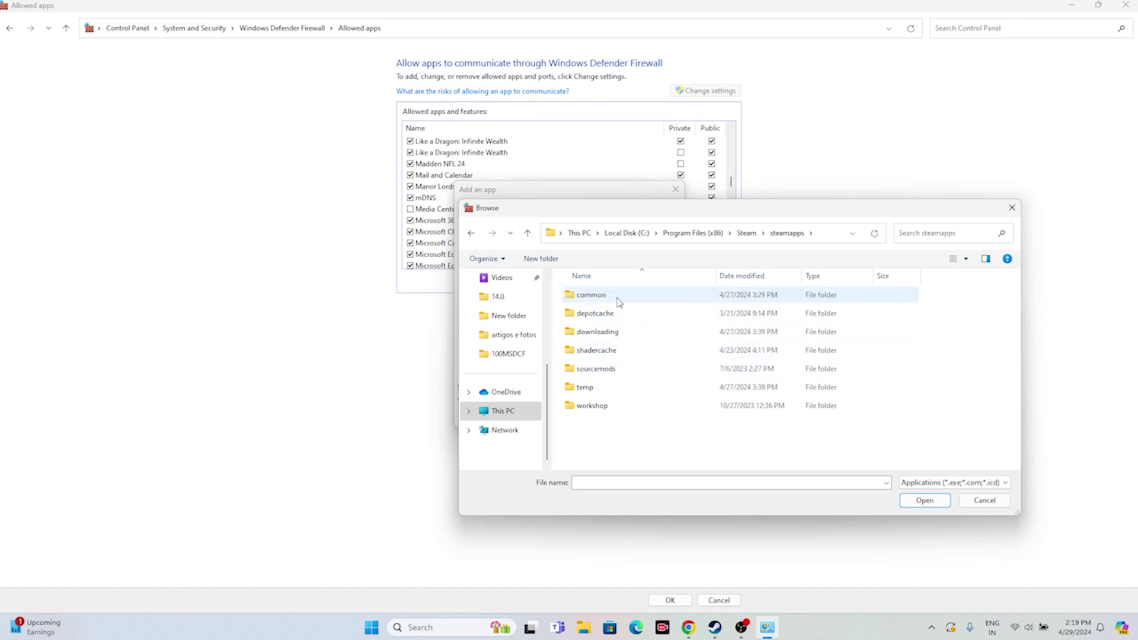
pyautogui.doubleClick(620, 298)
# Find the Manor Lords folder among the installed games and choose its ManorLords application as the app to allow.
pyautogui.scroll(-10, 640, 346)
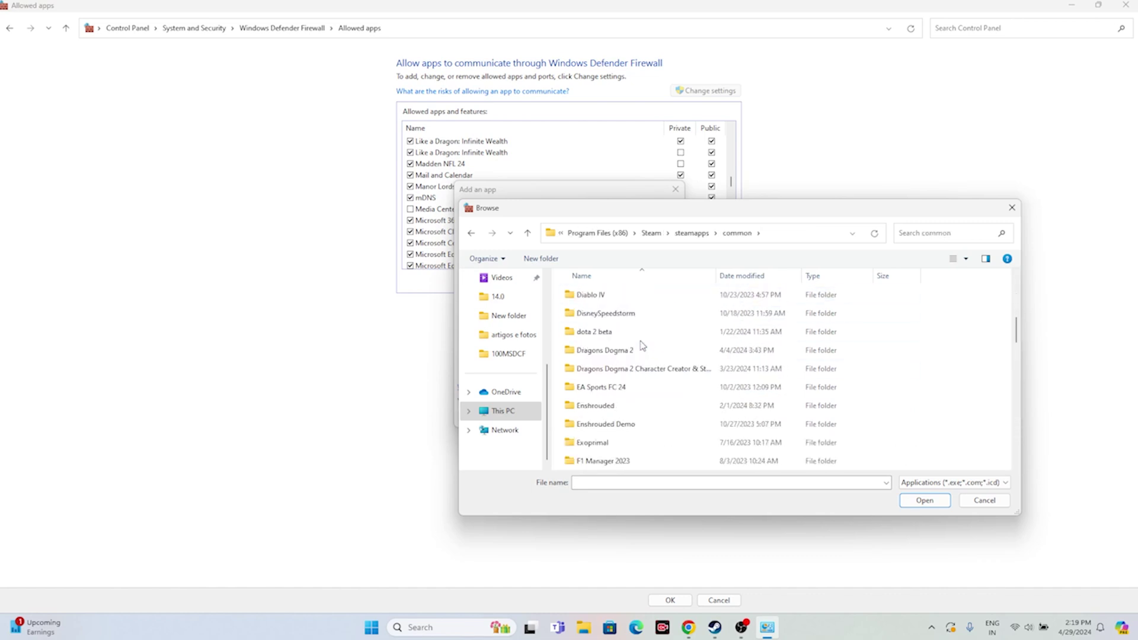
pyautogui.scroll(-10, 643, 345)
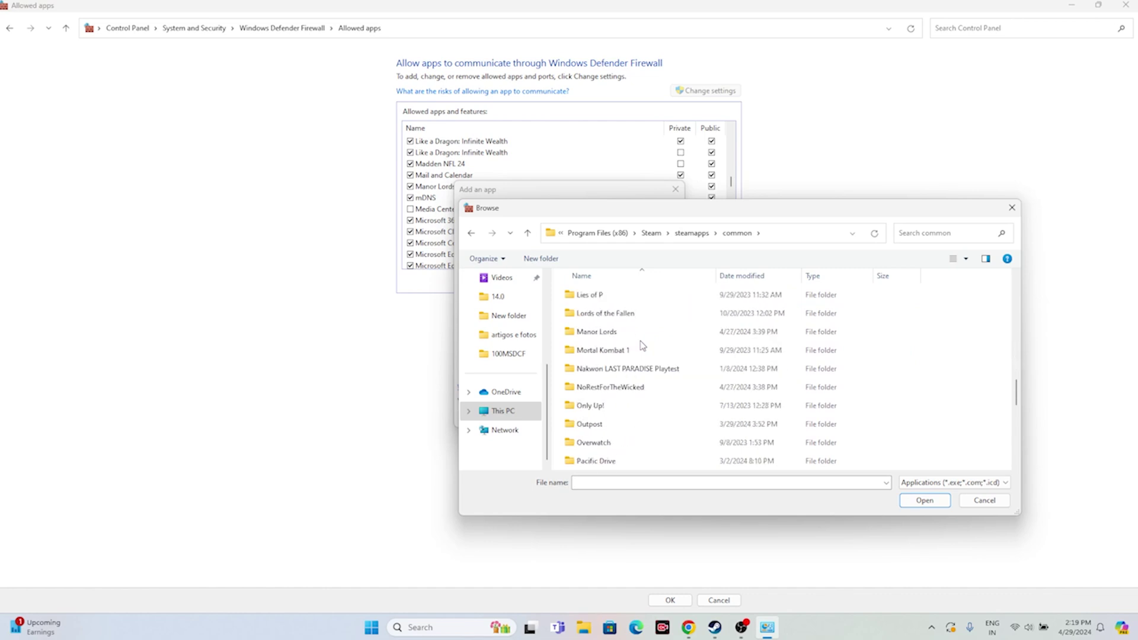
pyautogui.scroll(-5, 641, 345)
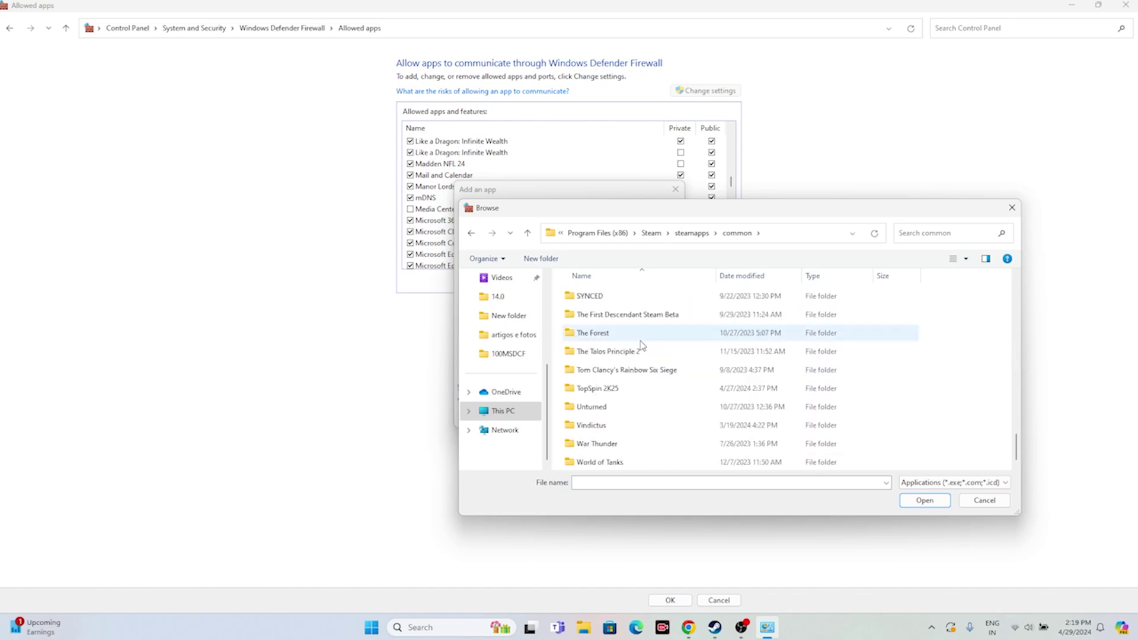
pyautogui.scroll(7, 640, 355)
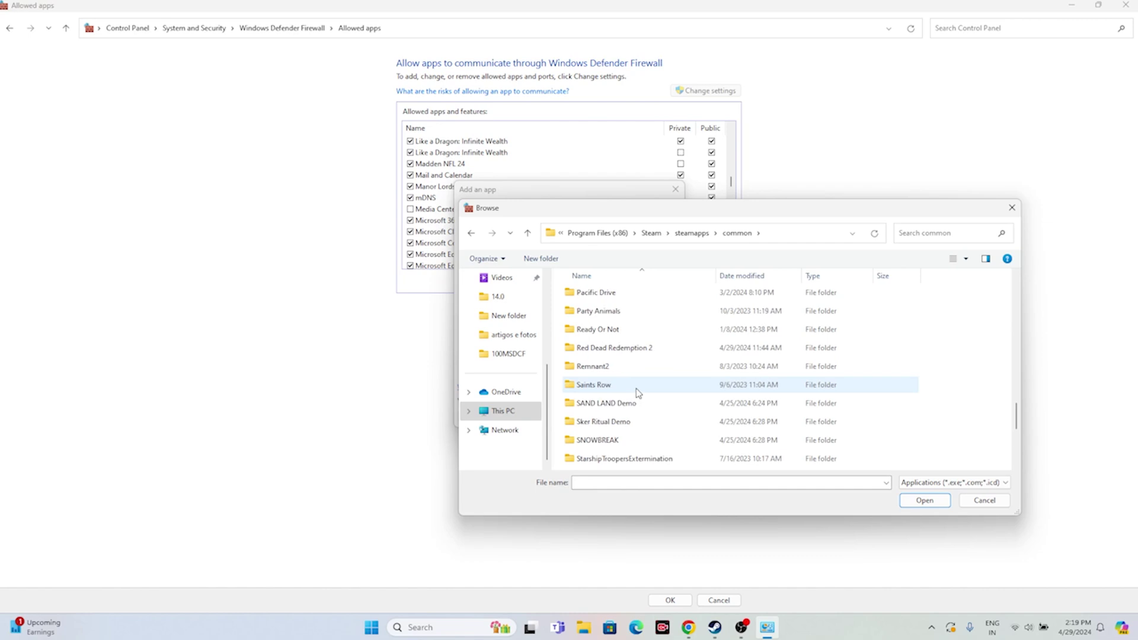
pyautogui.scroll(4, 637, 391)
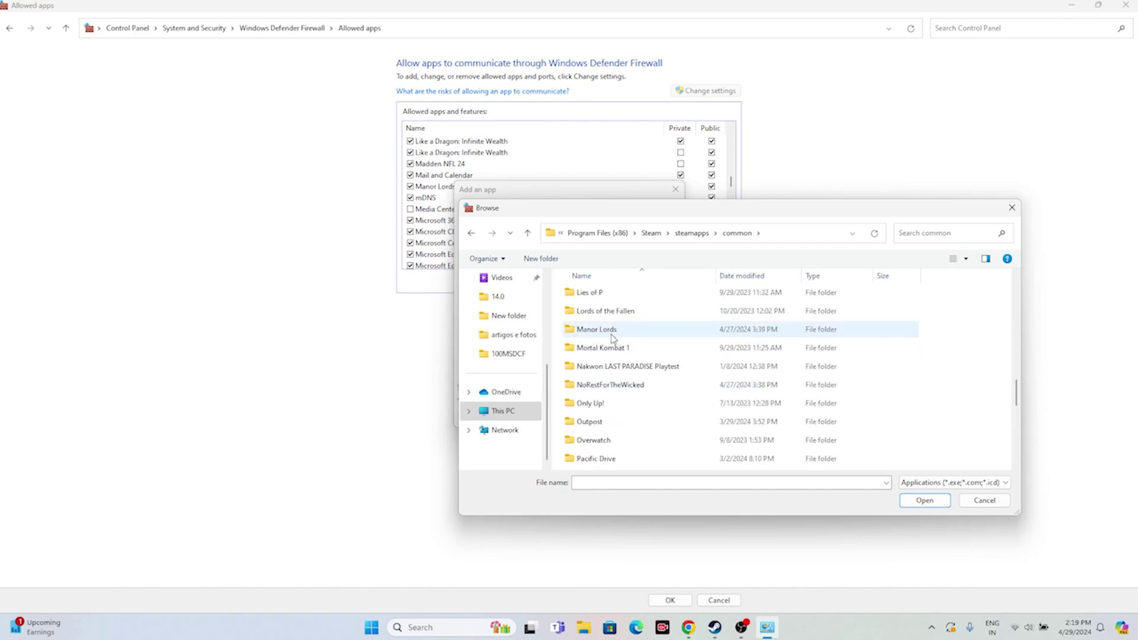
pyautogui.doubleClick(614, 333)
pyautogui.click(604, 334)
pyautogui.click(912, 501)
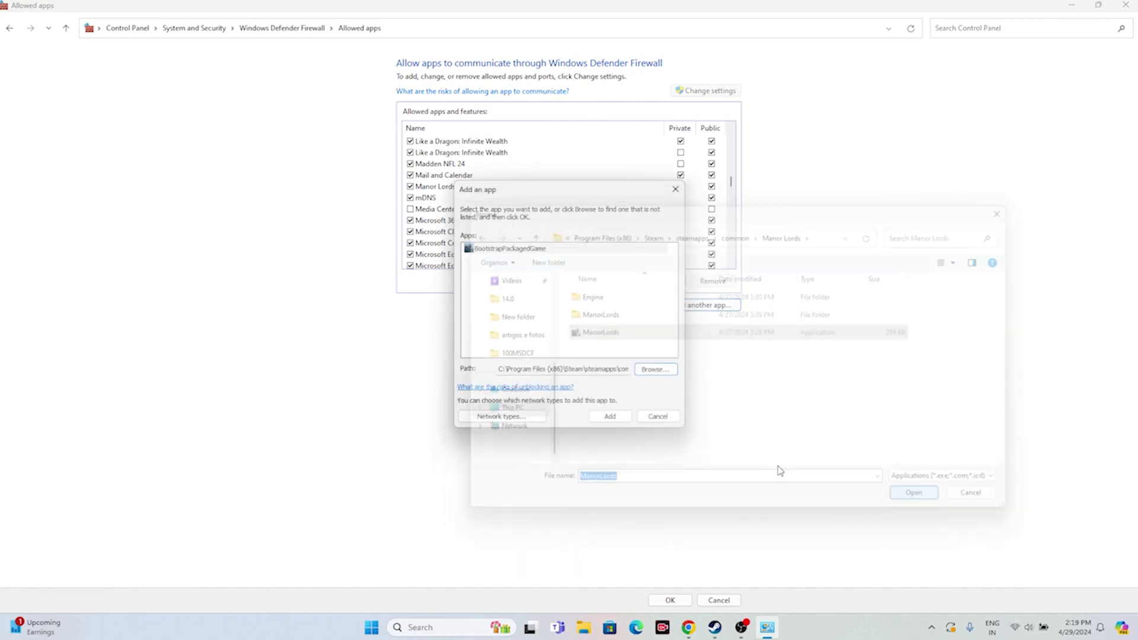
# Dismiss the Add an app dialog and close the allowed apps window.
pyautogui.click(610, 416)
pyautogui.click(660, 353)
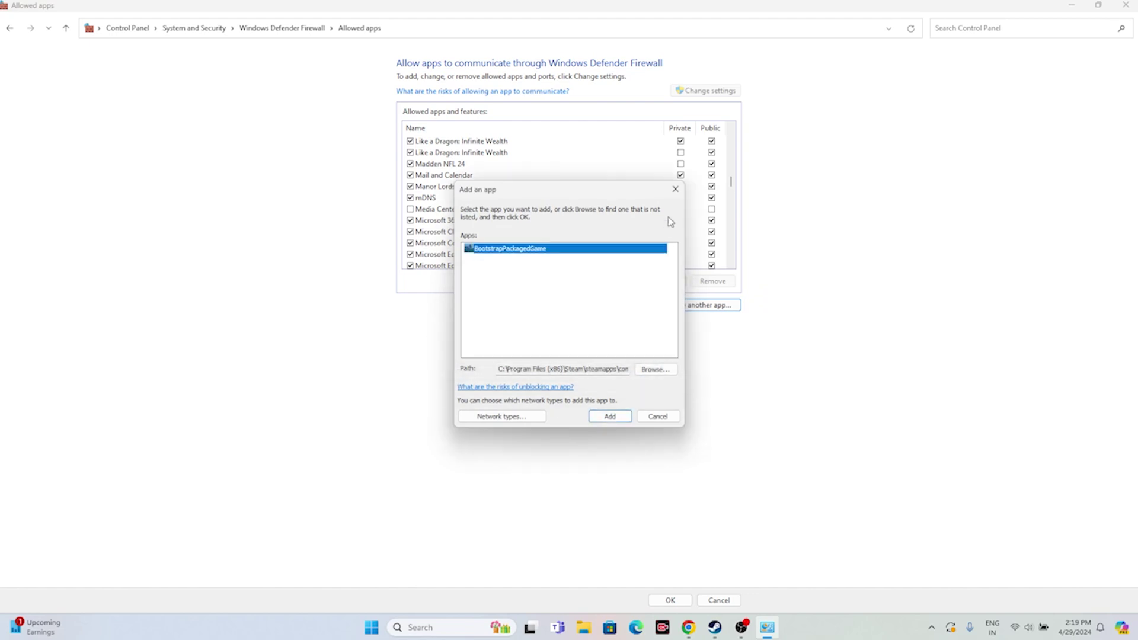
pyautogui.click(675, 189)
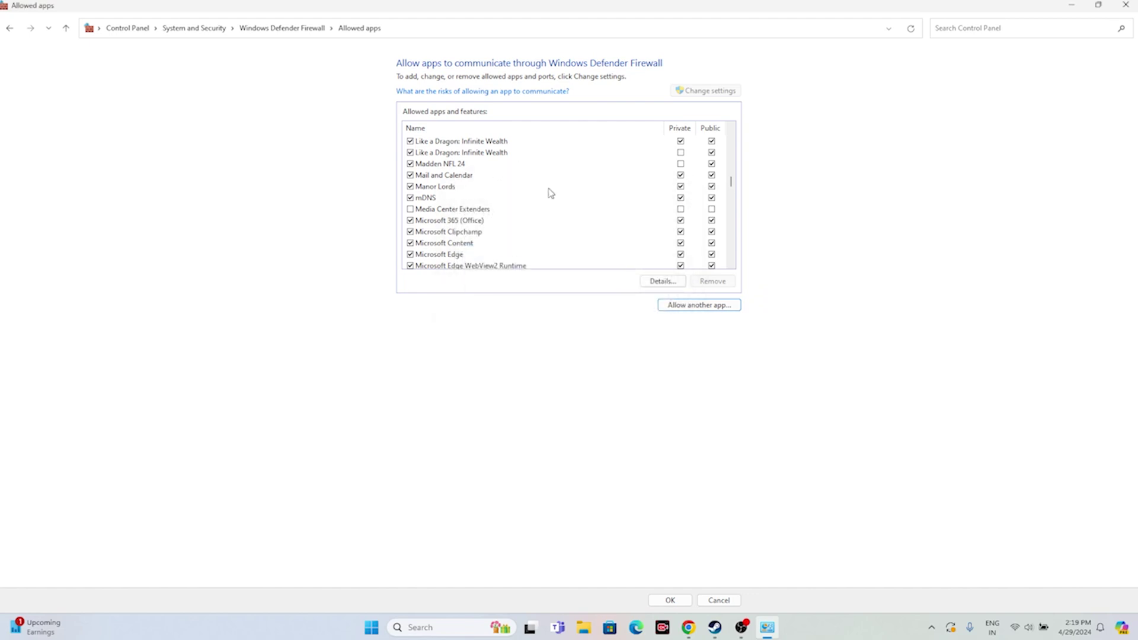
pyautogui.click(1125, 7)
# Reopen Steam, switch to System Configuration, hide all Microsoft services and disable all the remaining services.
pyautogui.doubleClick(111, 17)
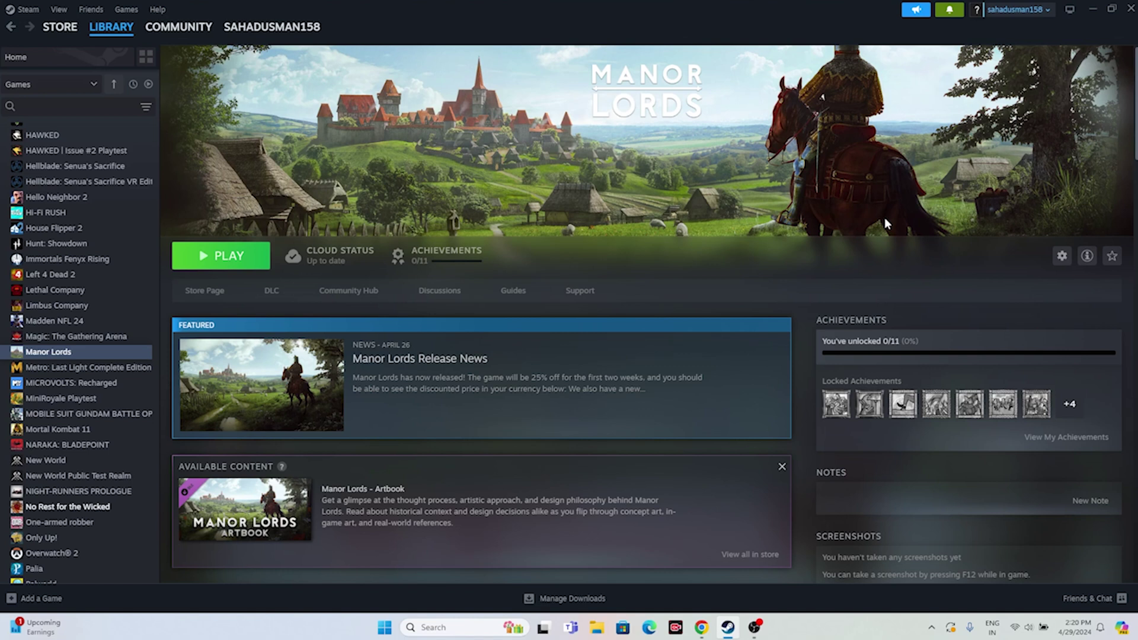
pyautogui.click(467, 631)
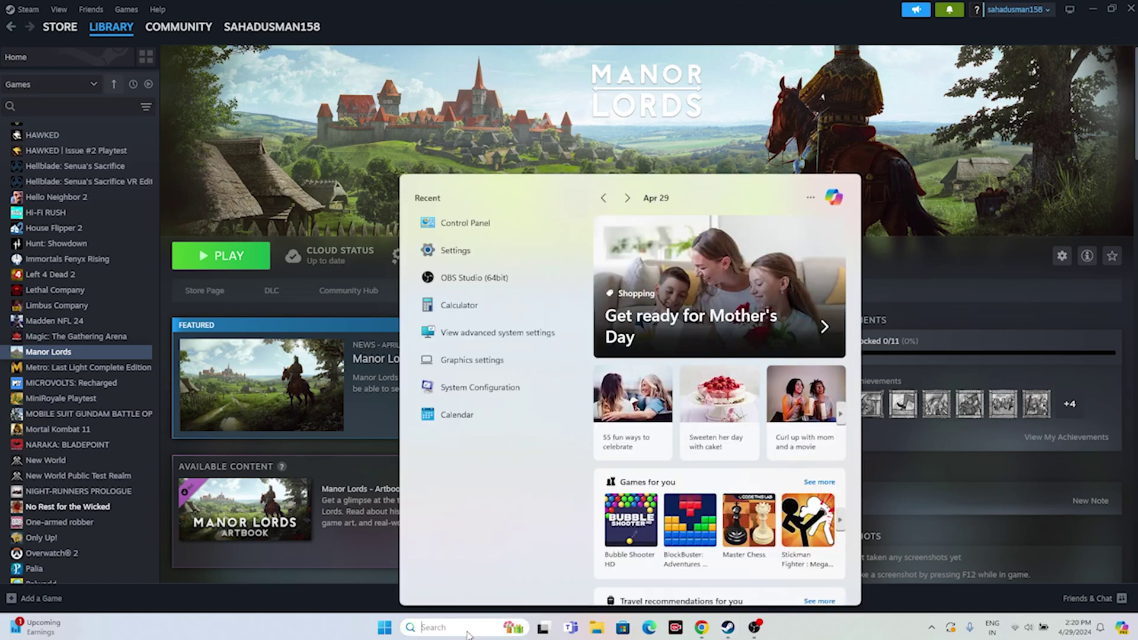
pyautogui.click(514, 393)
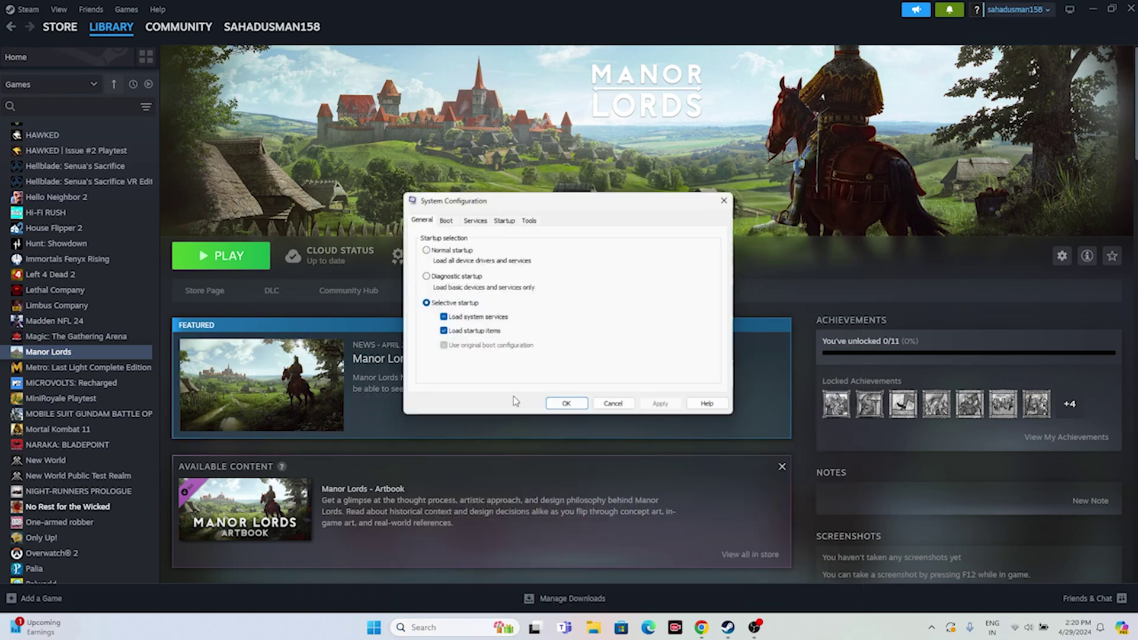
pyautogui.click(471, 219)
pyautogui.click(699, 377)
pyautogui.click(479, 386)
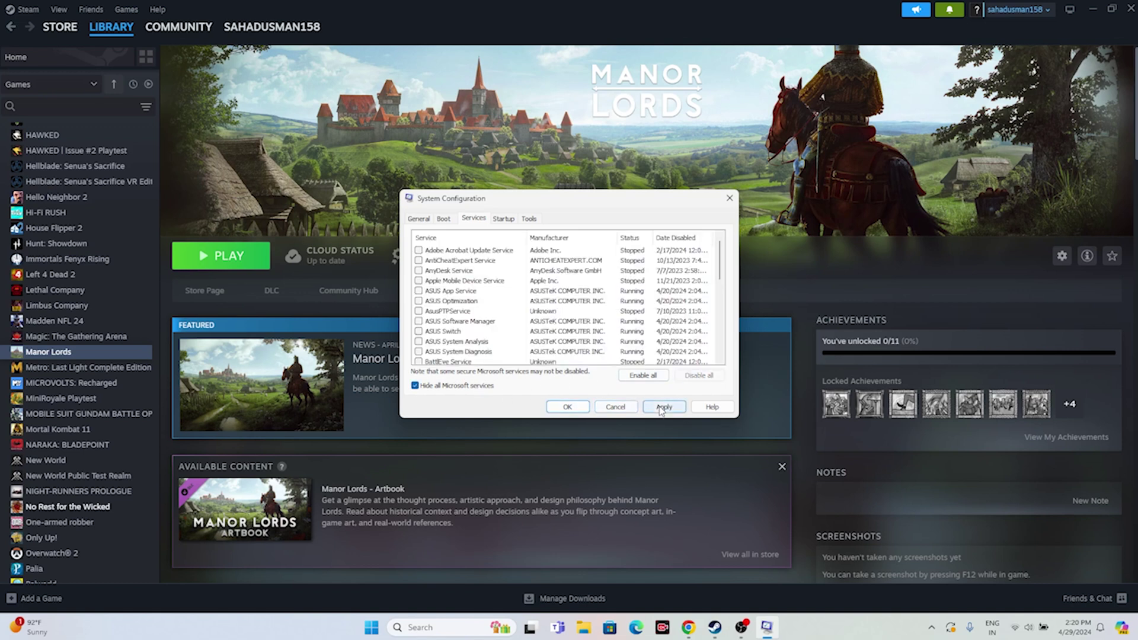
# Apply and confirm the service changes, and dismiss the restart prompt without restarting the computer.
pyautogui.click(661, 408)
pyautogui.click(572, 407)
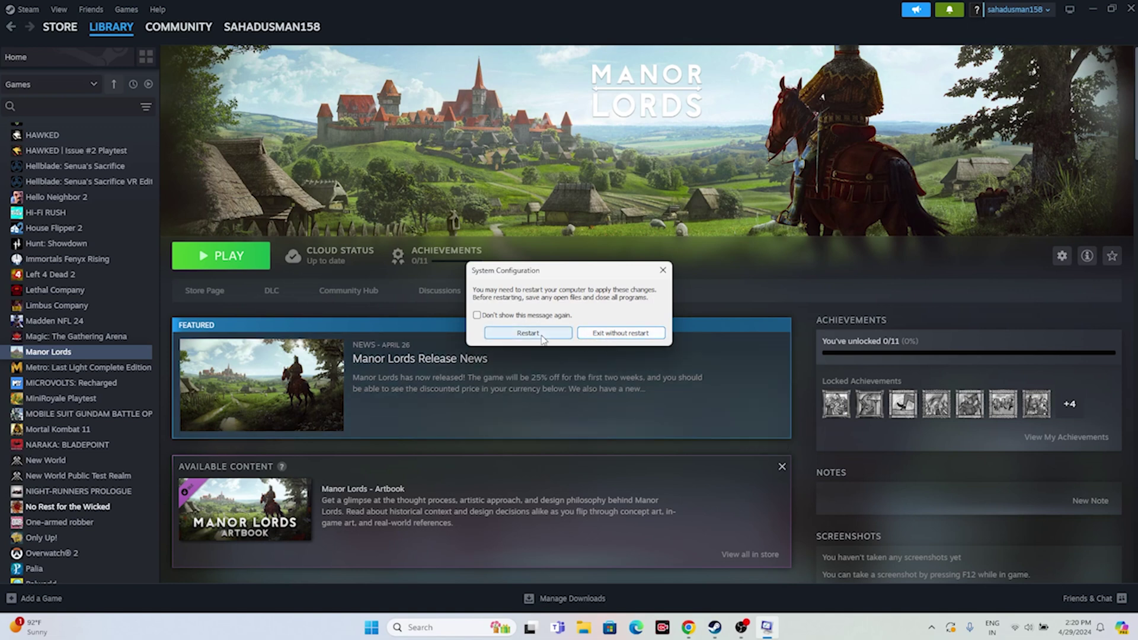
pyautogui.click(662, 271)
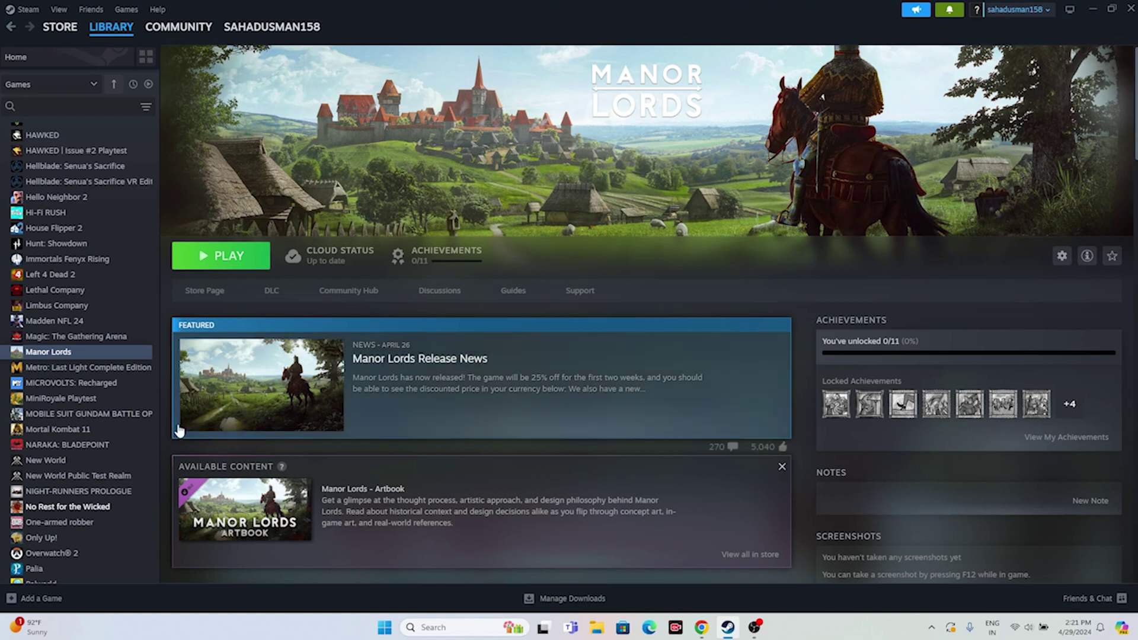
# Open the Manor Lords properties in Steam, enter "-" in the General launch options, and close the properties.
pyautogui.rightClick(60, 356)
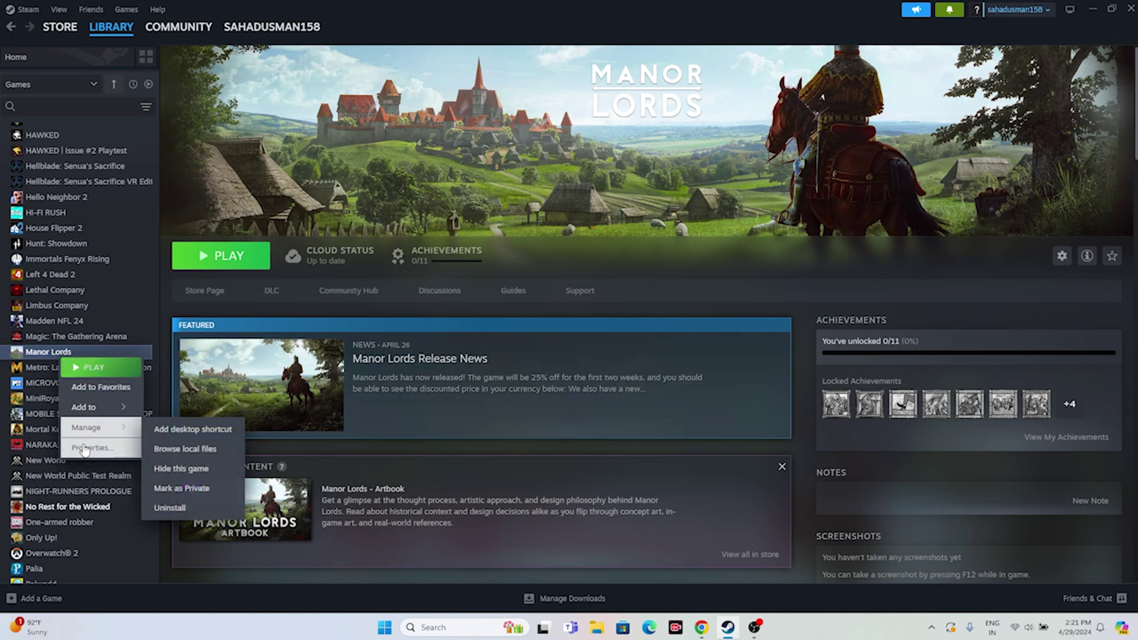
pyautogui.click(92, 448)
pyautogui.click(350, 231)
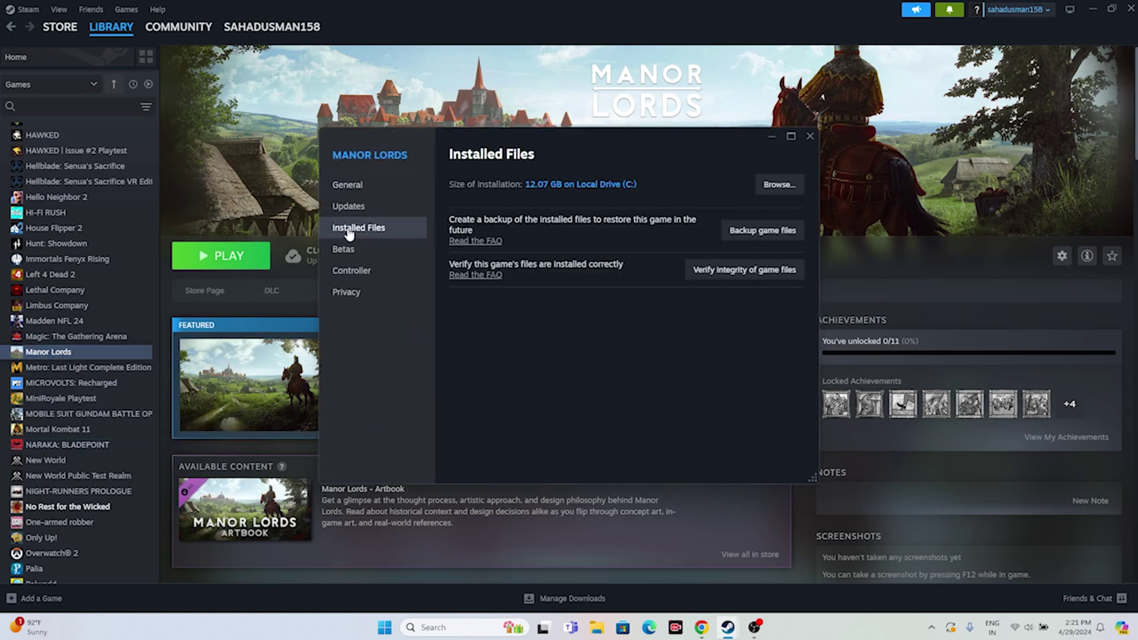
pyautogui.click(377, 191)
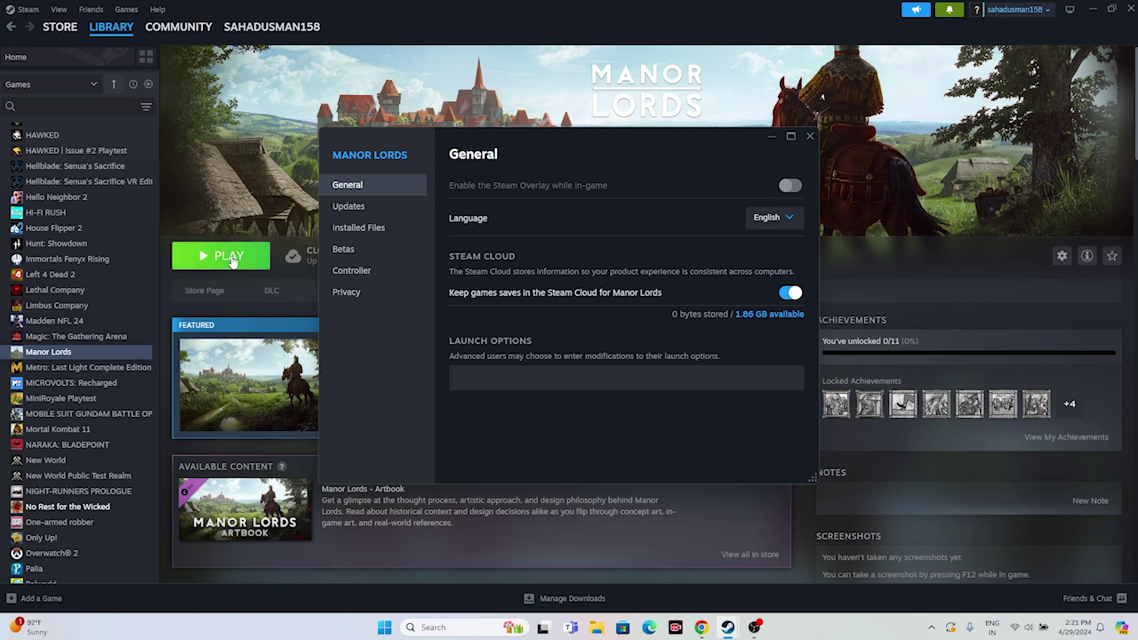
pyautogui.click(491, 376)
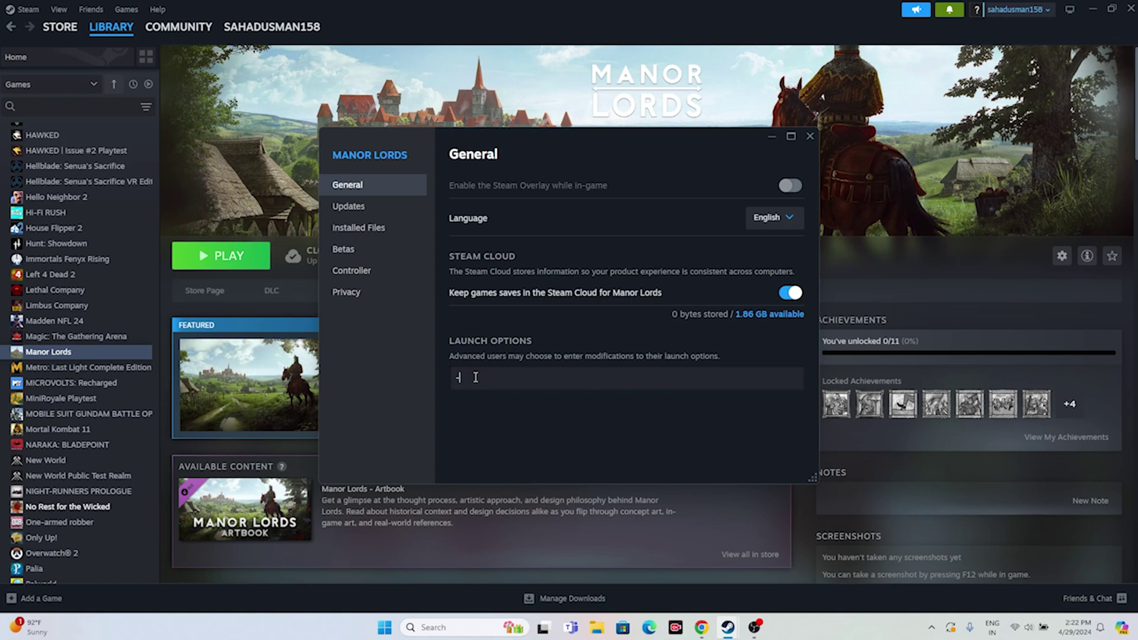
pyautogui.click(809, 135)
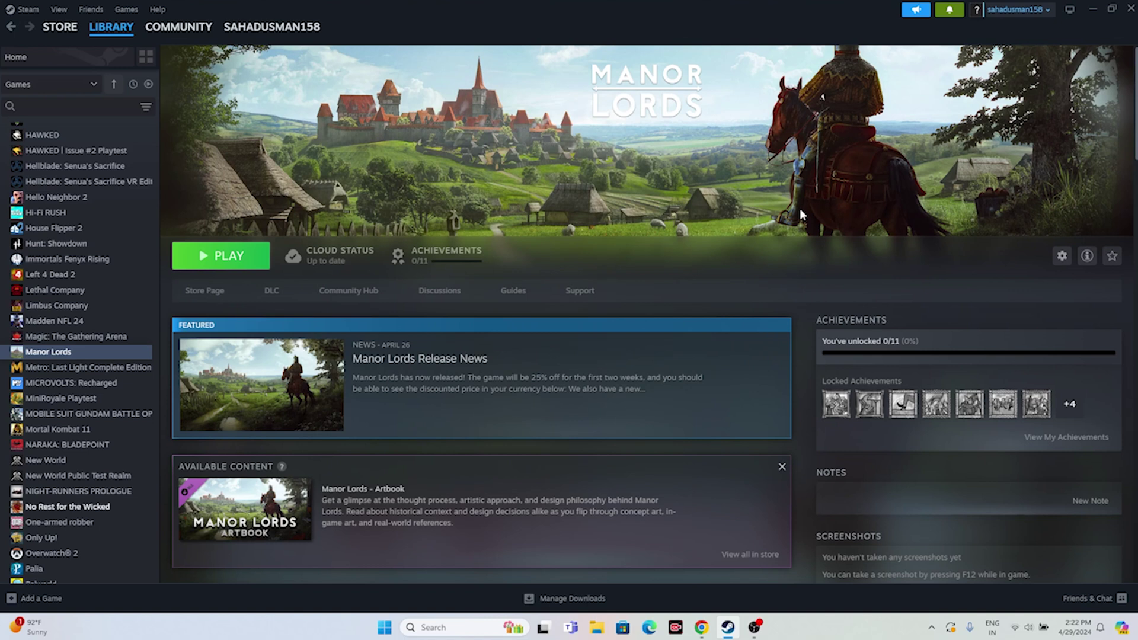
# Minimize Steam, switch to Task Manager to examine the running processes, close it and return to Steam.
pyautogui.click(1092, 10)
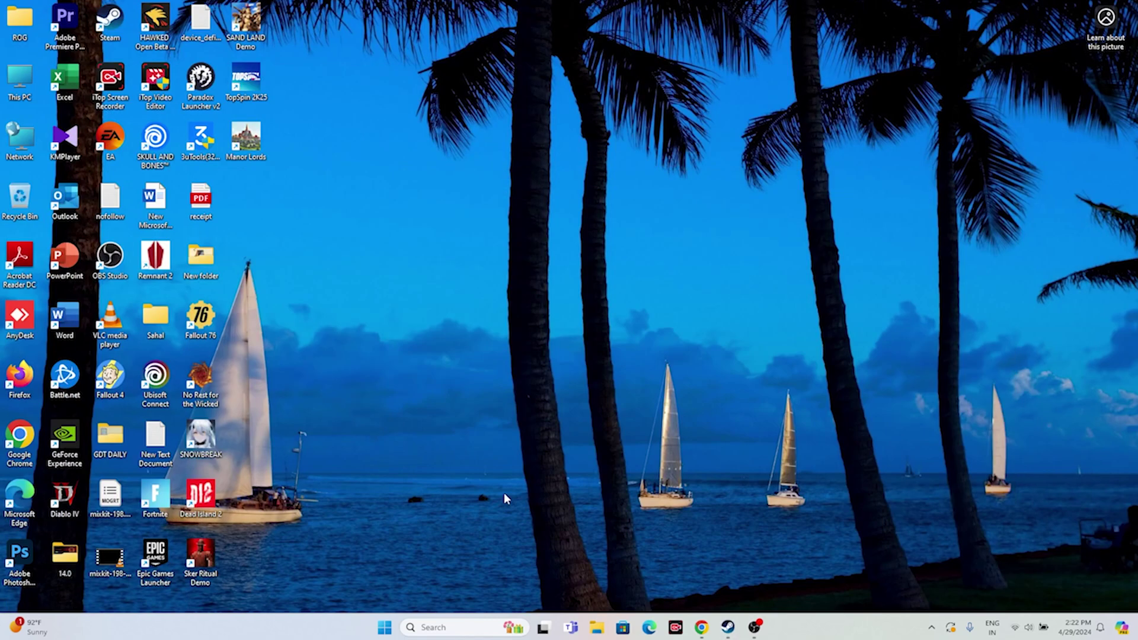
pyautogui.rightClick(385, 631)
pyautogui.click(383, 483)
pyautogui.click(540, 132)
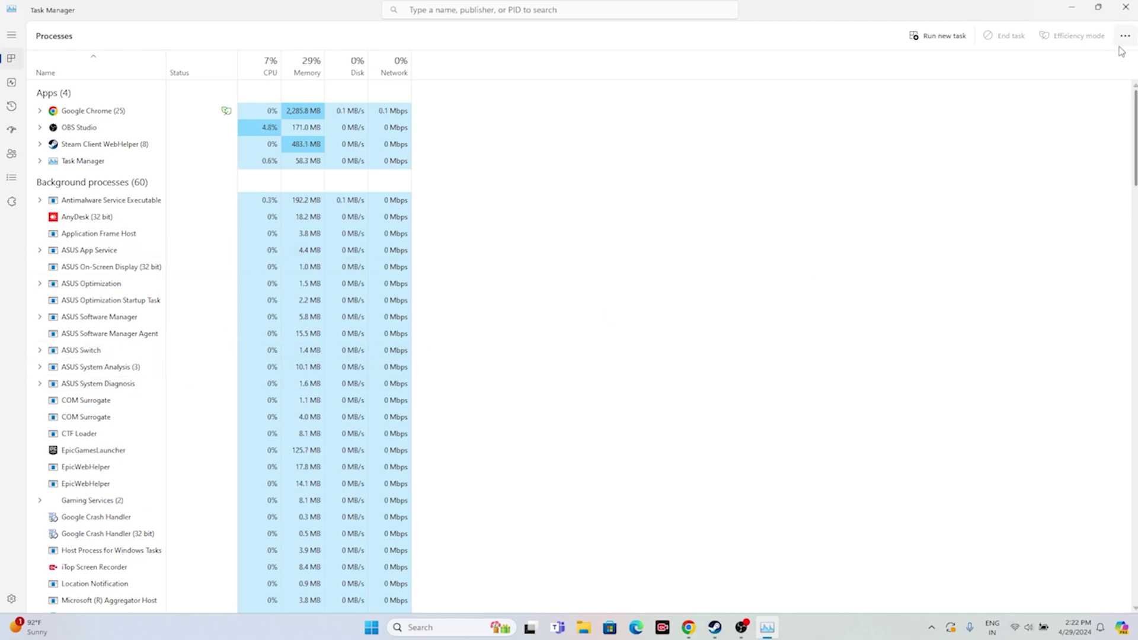
pyautogui.click(1125, 7)
pyautogui.click(727, 627)
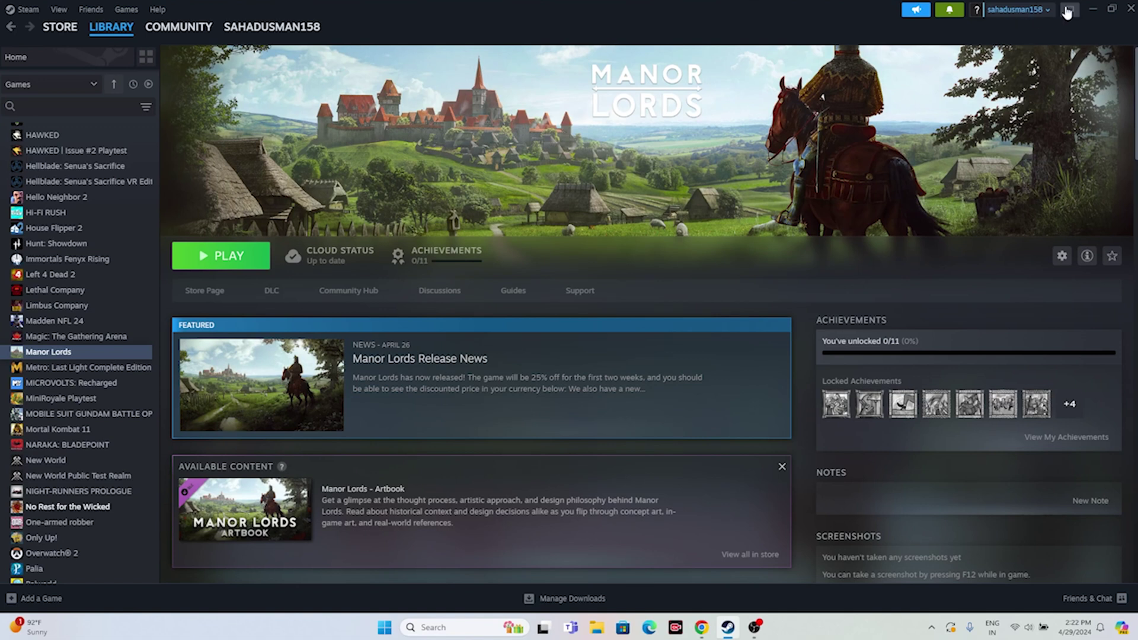
# Minimize Steam, search Windows for the Graphics settings and open them at the custom options for apps.
pyautogui.click(1089, 10)
pyautogui.click(460, 627)
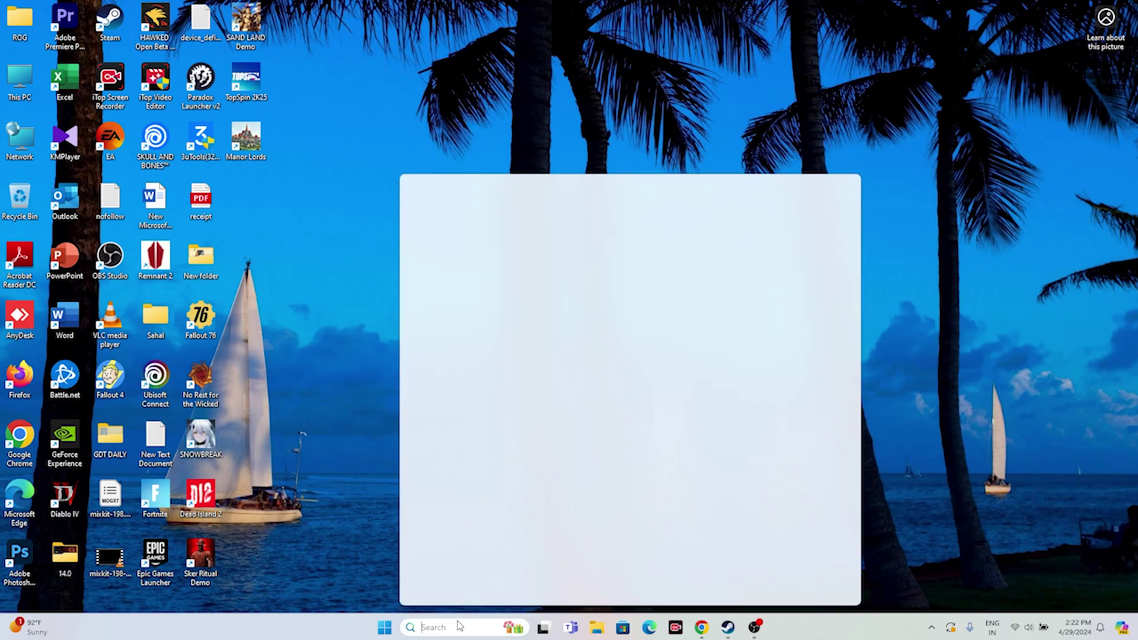
pyautogui.write('gra')
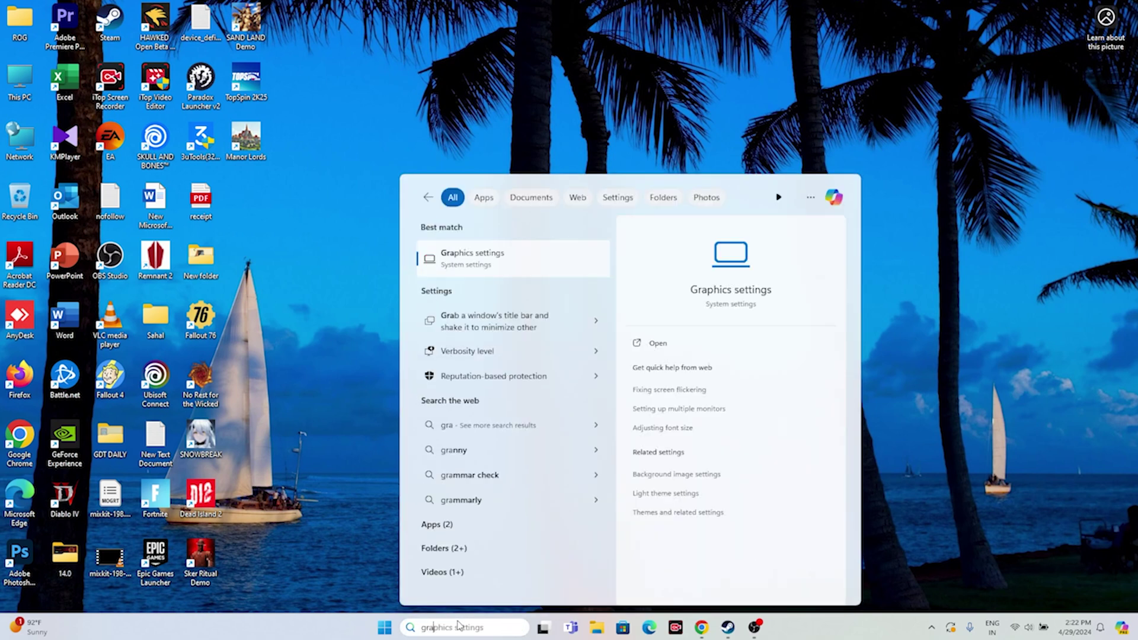
pyautogui.click(533, 256)
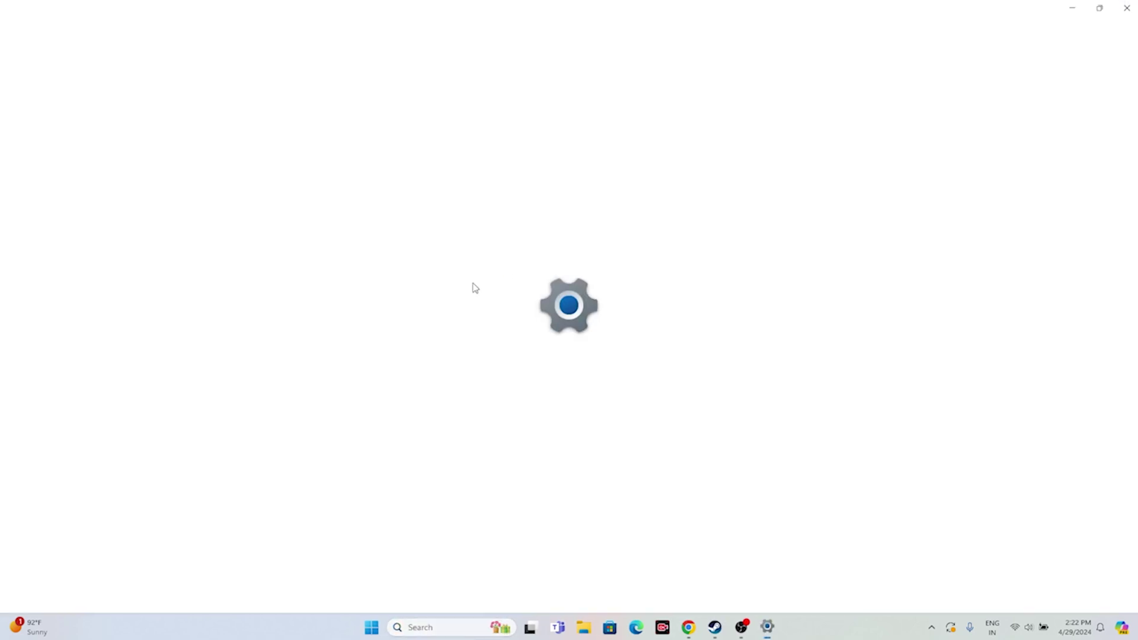
pyautogui.scroll(-10, 595, 307)
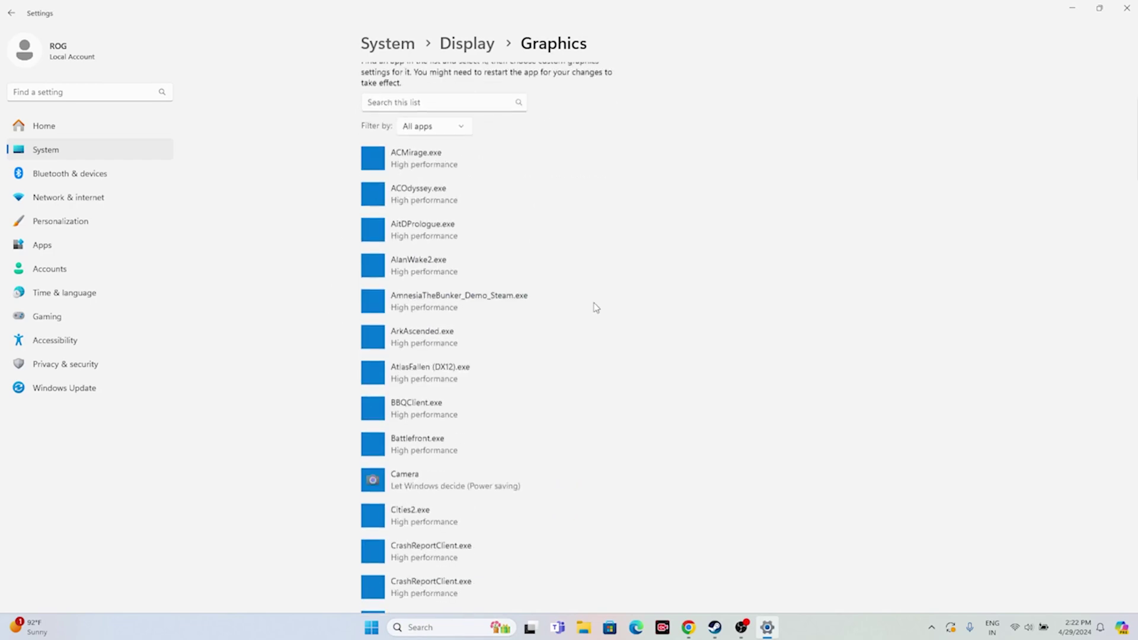
pyautogui.scroll(15, 594, 307)
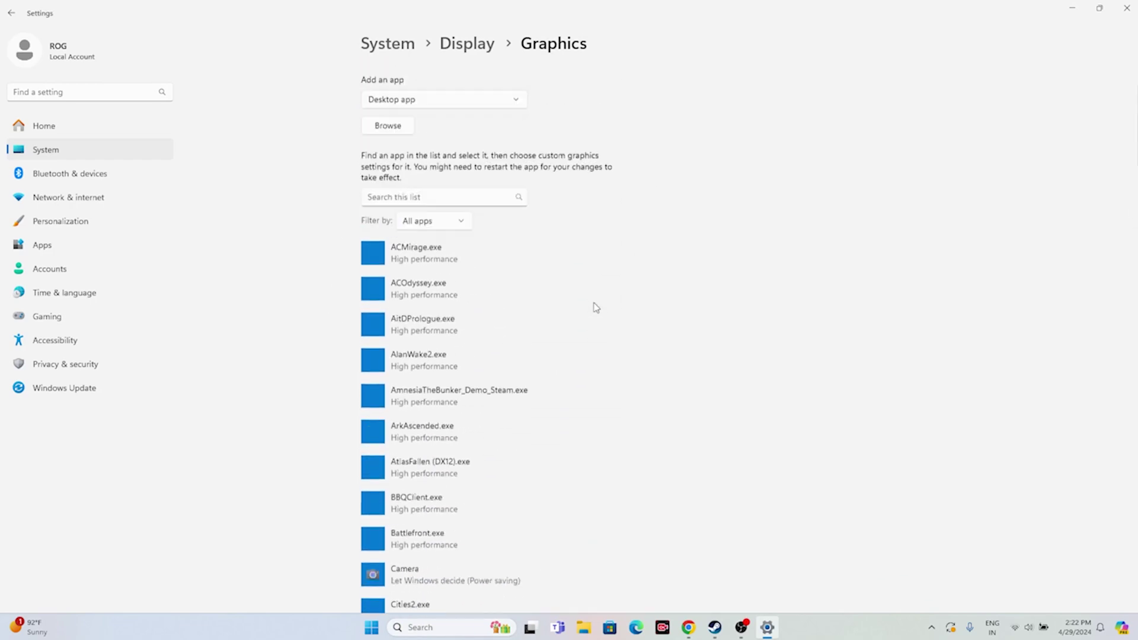
# Browse for a desktop app to add and go to the Steam\steamapps folder in Program Files (x86) on drive C.
pyautogui.click(399, 212)
pyautogui.scroll(-5, 53, 190)
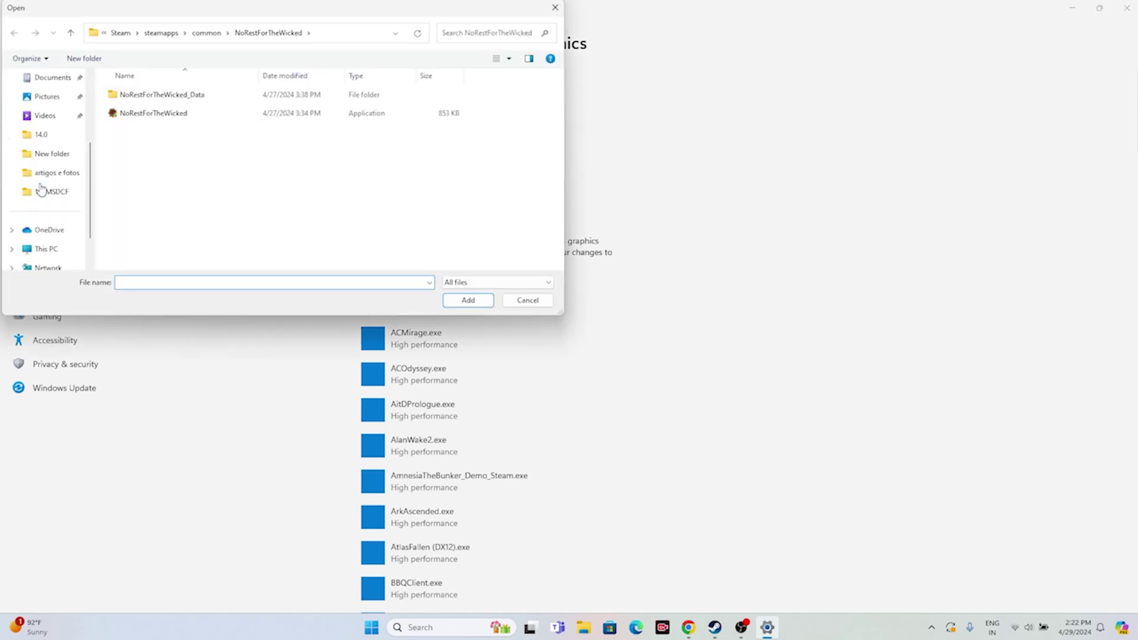
pyautogui.click(48, 211)
pyautogui.doubleClick(178, 109)
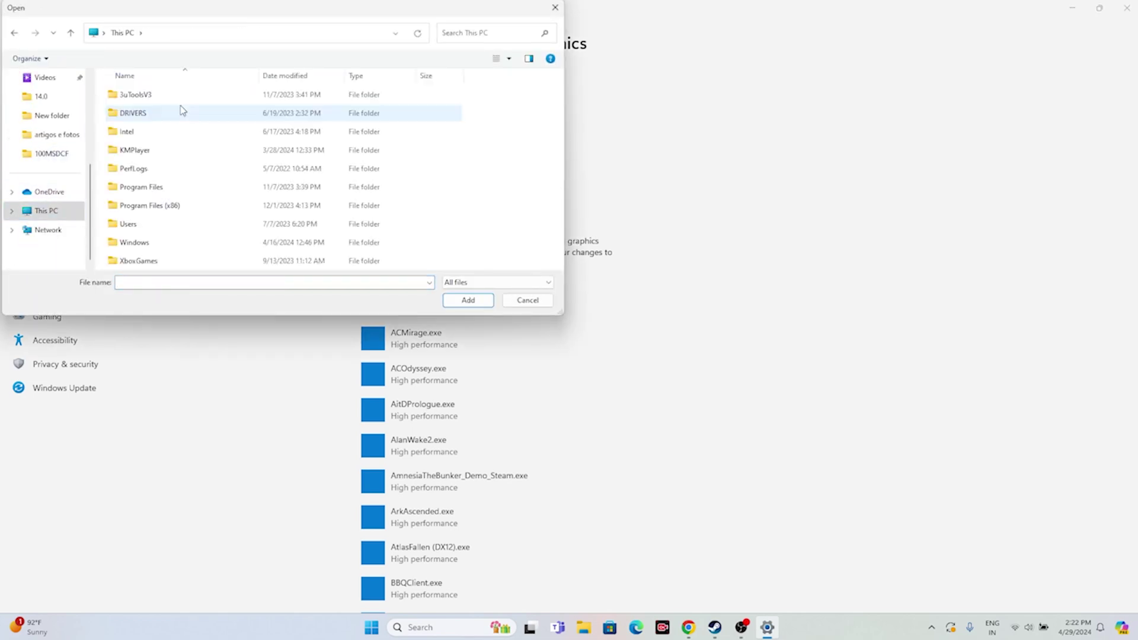
pyautogui.scroll(-12, 179, 186)
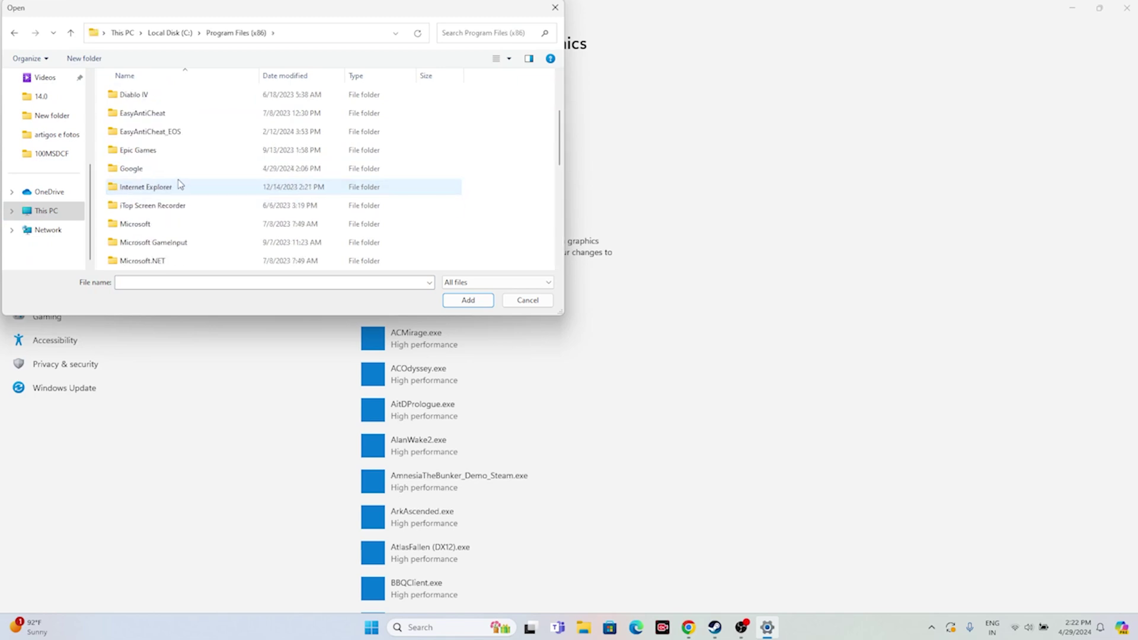
pyautogui.doubleClick(147, 113)
pyautogui.scroll(-2, 178, 166)
pyautogui.doubleClick(159, 208)
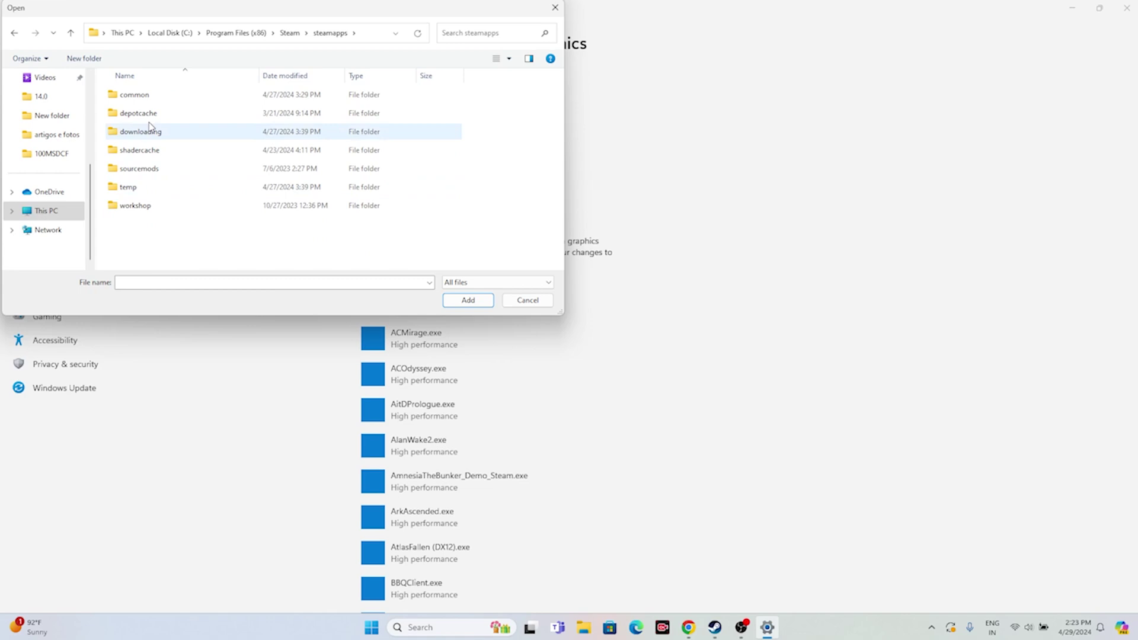
# Add ManorLords.exe from the Manor Lords folder inside common to the custom graphics apps.
pyautogui.doubleClick(151, 94)
pyautogui.scroll(-2, 165, 176)
pyautogui.scroll(-7, 164, 176)
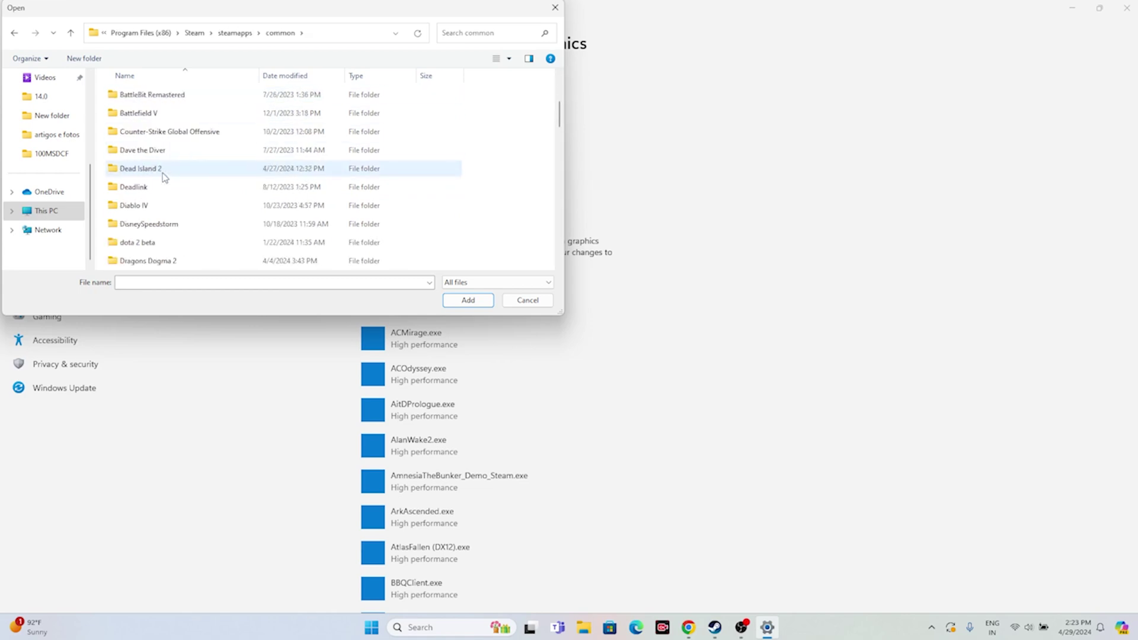
pyautogui.scroll(-7, 165, 176)
pyautogui.doubleClick(161, 188)
pyautogui.click(155, 134)
pyautogui.click(446, 302)
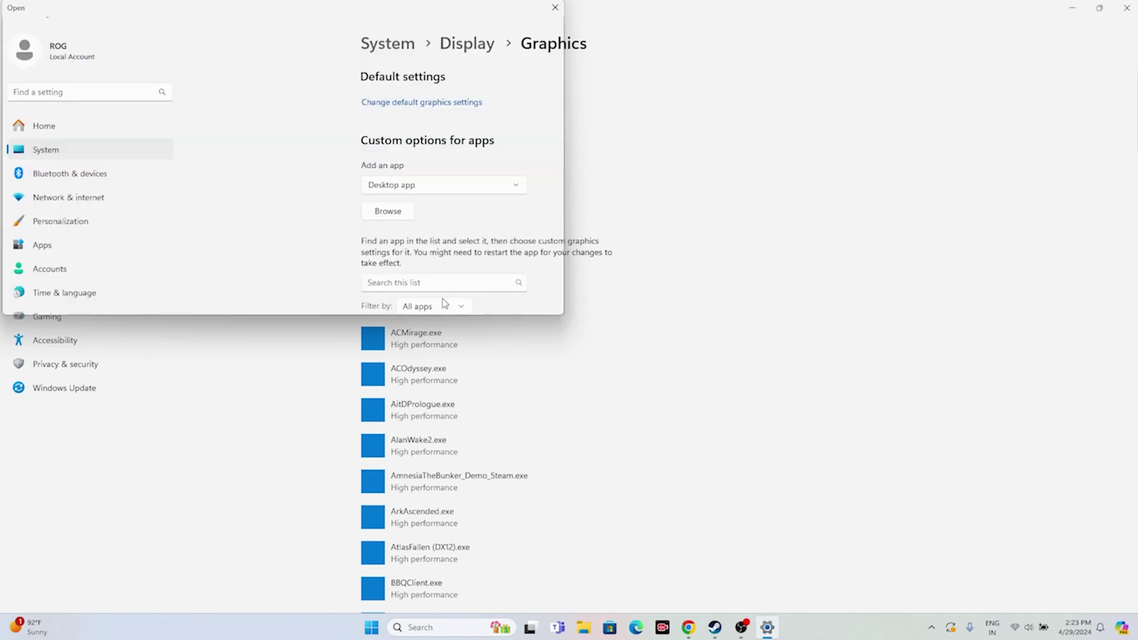
# Set the Manor Lords entry's graphics preference to High performance, save it, close Settings and return to Steam.
pyautogui.click(533, 232)
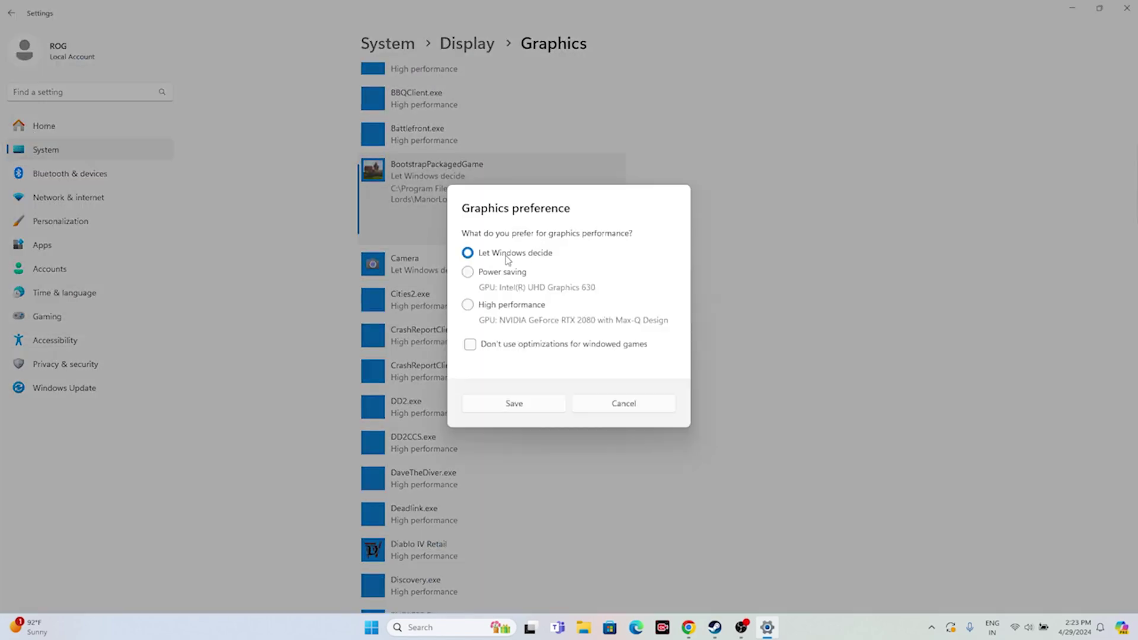
pyautogui.click(467, 305)
pyautogui.click(521, 403)
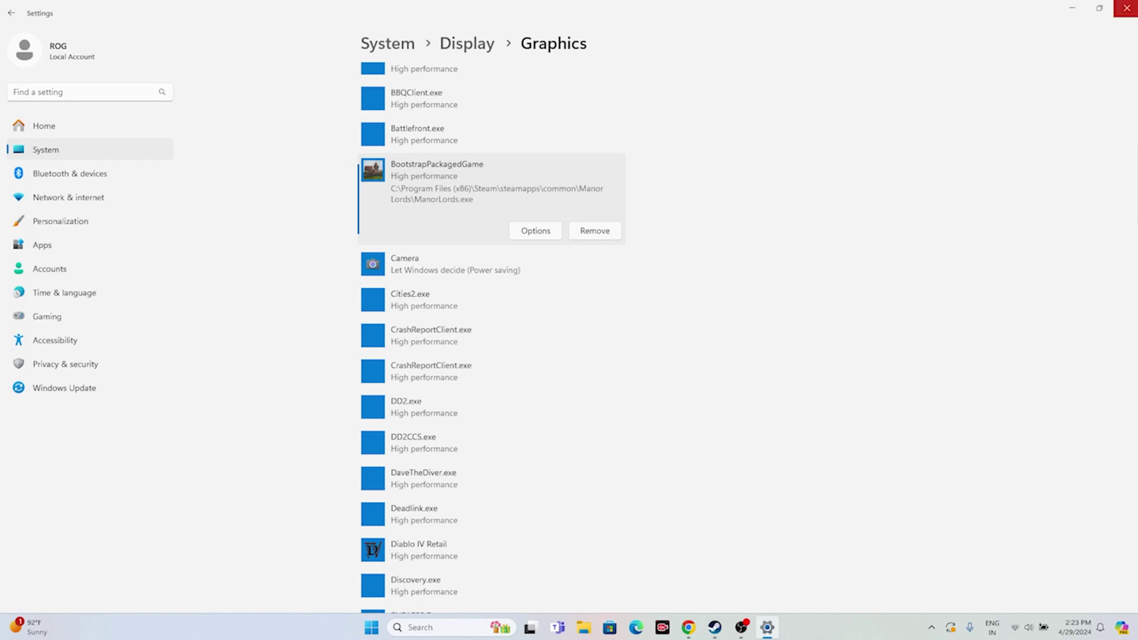
pyautogui.click(1127, 7)
pyautogui.click(728, 629)
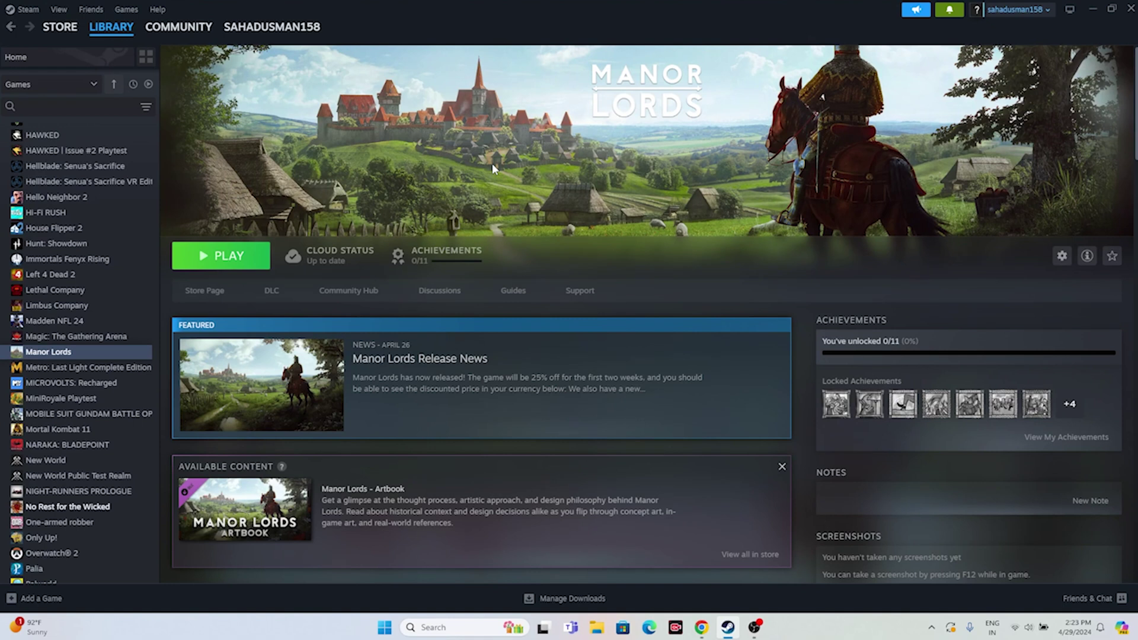
# Minimize Steam, open the Virtual Memory settings from the advanced system settings and choose a custom paging file size for drive C.
pyautogui.click(1092, 9)
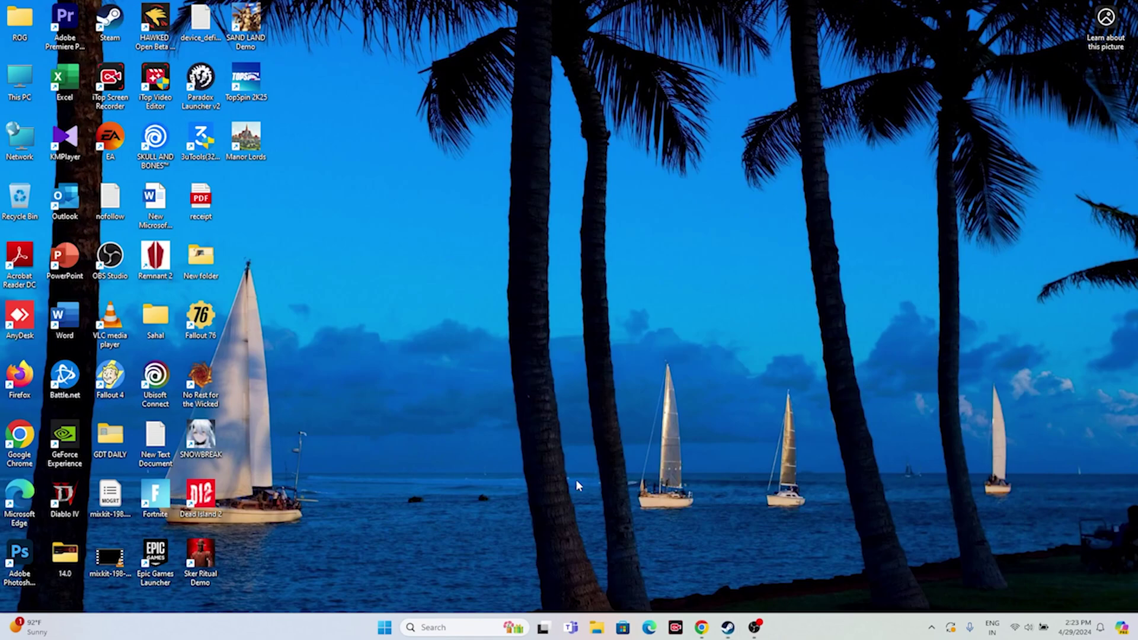
pyautogui.click(436, 627)
pyautogui.write('view advanced system setti')
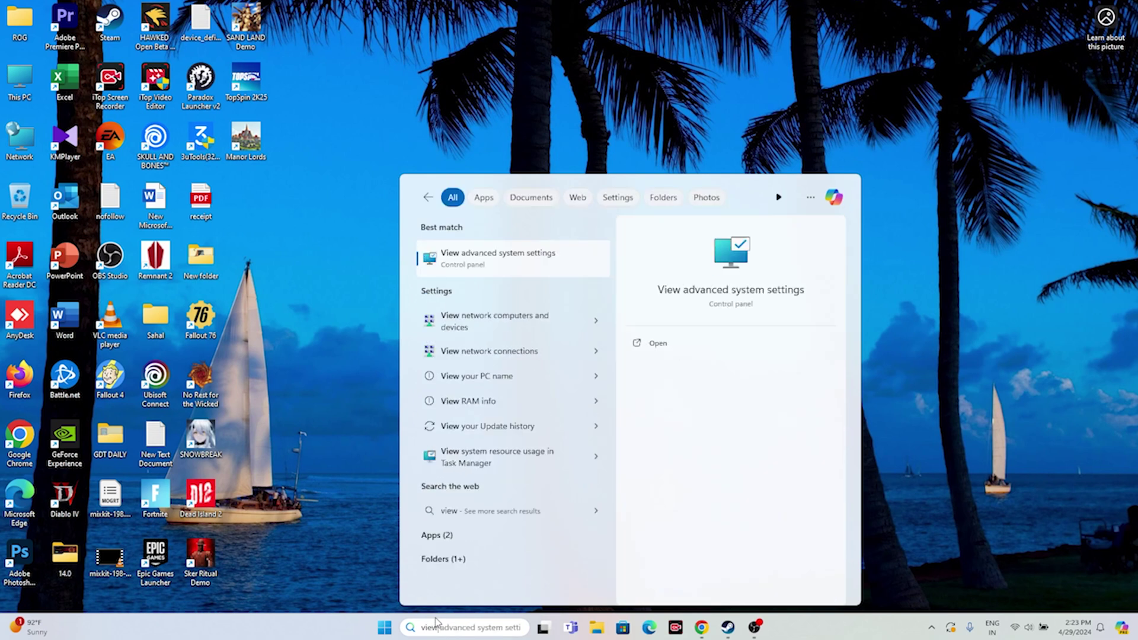
pyautogui.click(534, 258)
pyautogui.click(273, 171)
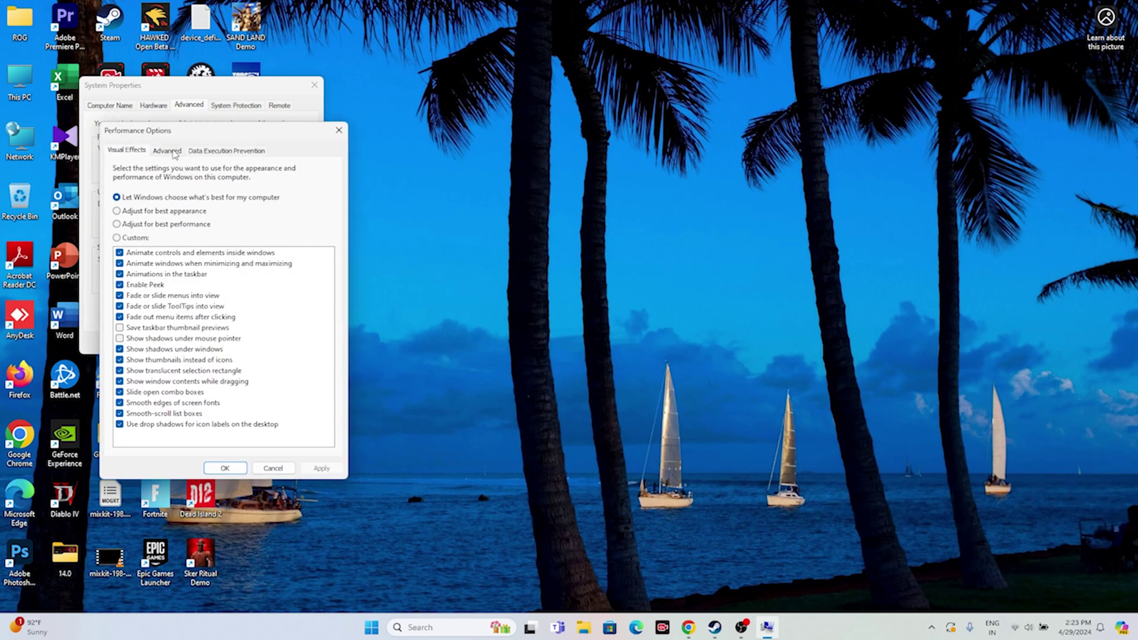
pyautogui.click(173, 152)
pyautogui.click(307, 307)
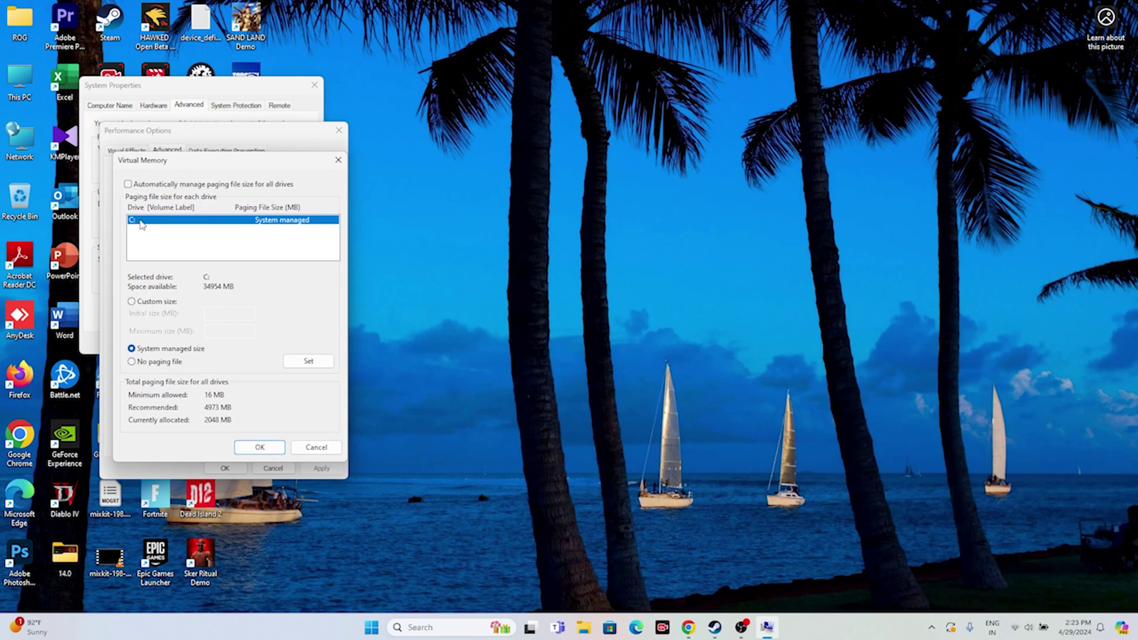
pyautogui.click(132, 302)
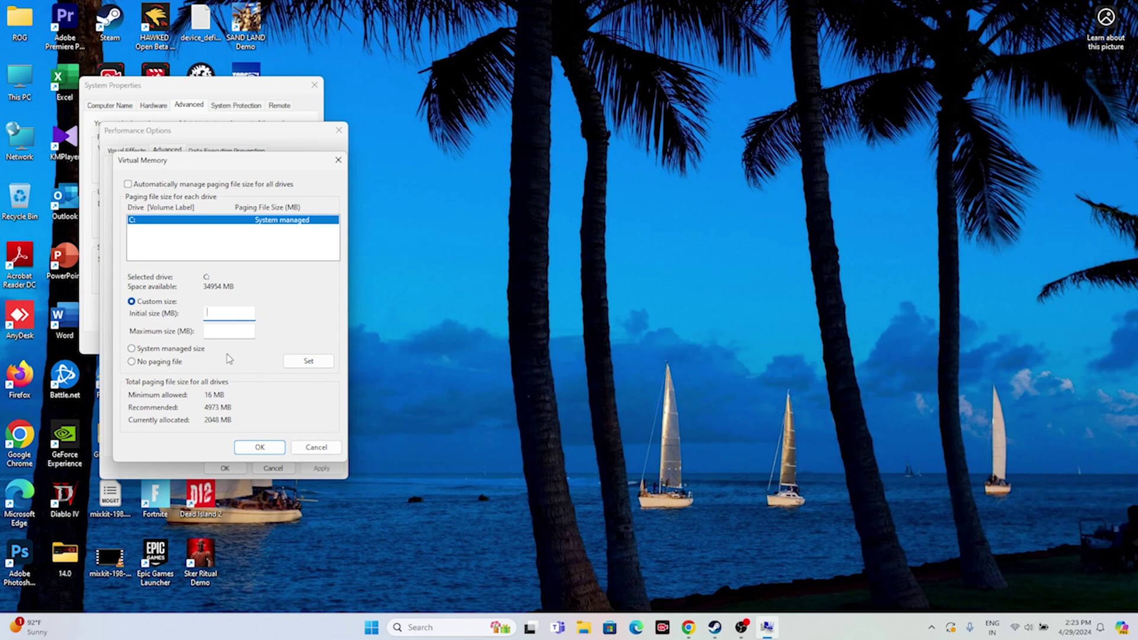
# Open Calculator and compute 32 × 1024 × 1.5 for the initial paging file size.
pyautogui.click(423, 627)
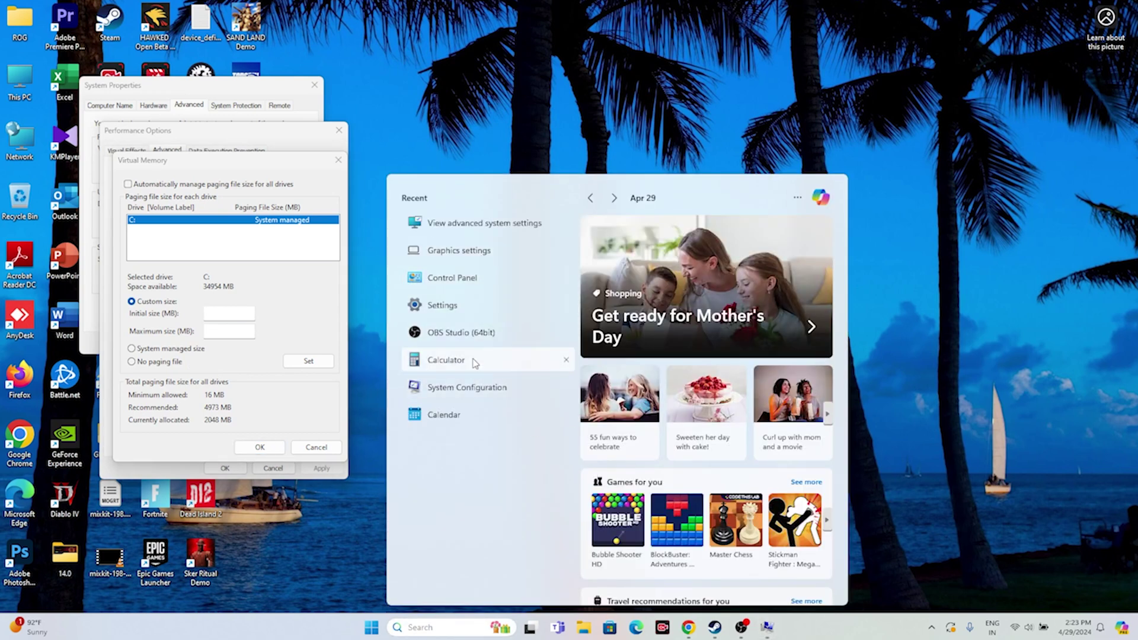
pyautogui.click(472, 360)
pyautogui.click(846, 371)
pyautogui.click(794, 369)
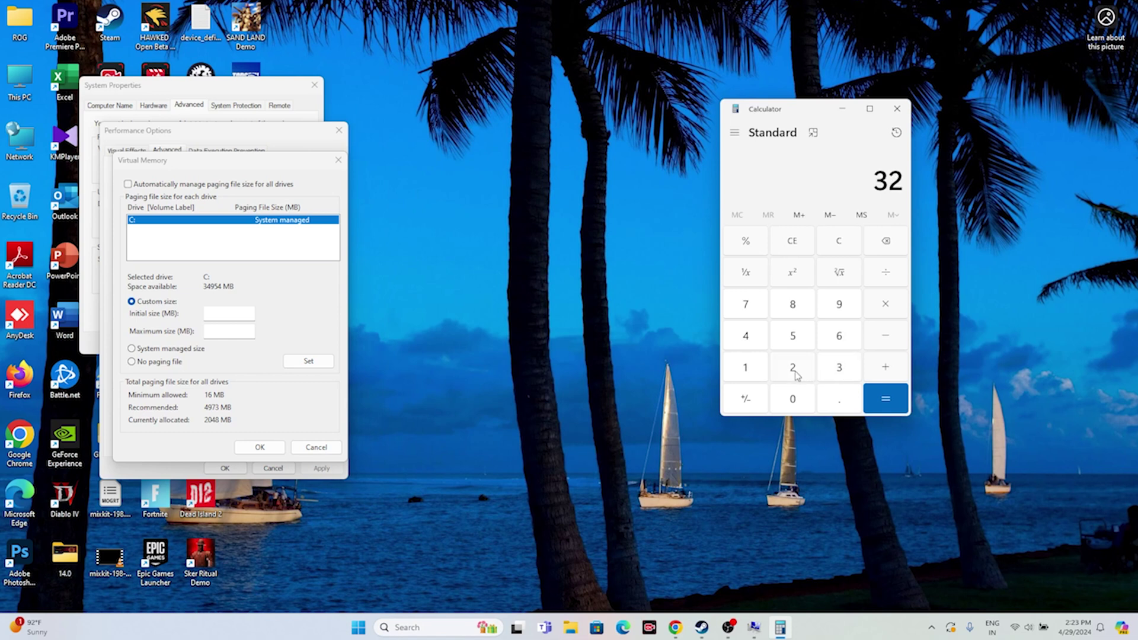
pyautogui.click(874, 313)
pyautogui.click(758, 367)
pyautogui.click(790, 392)
pyautogui.click(792, 370)
pyautogui.click(758, 346)
pyautogui.click(871, 397)
pyautogui.click(885, 307)
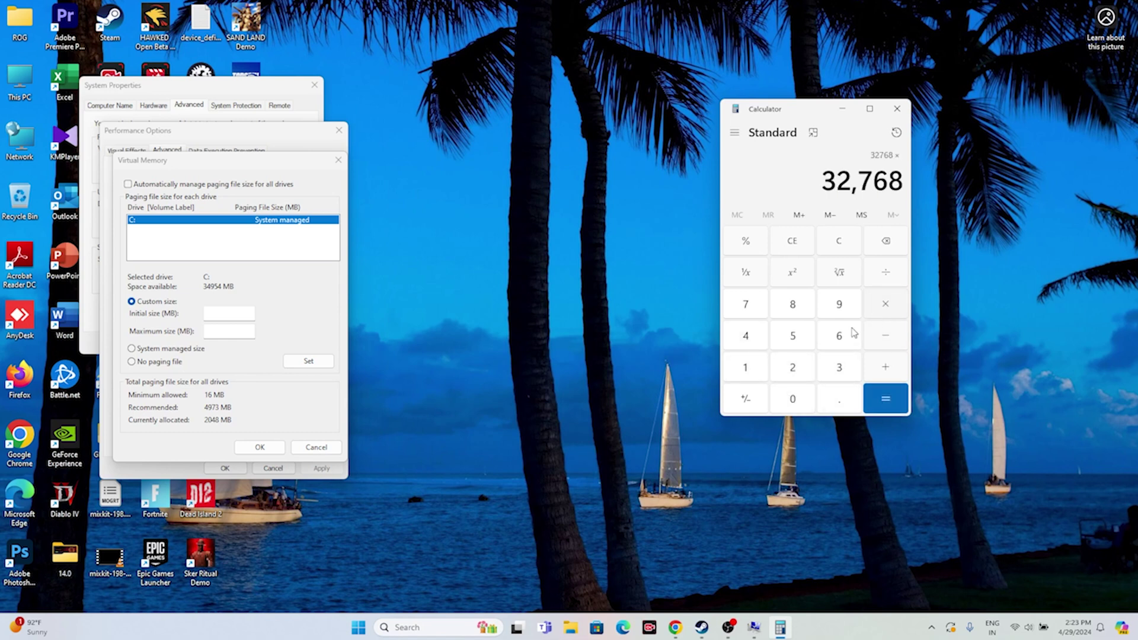
pyautogui.click(746, 372)
pyautogui.click(829, 403)
pyautogui.click(801, 347)
pyautogui.click(886, 398)
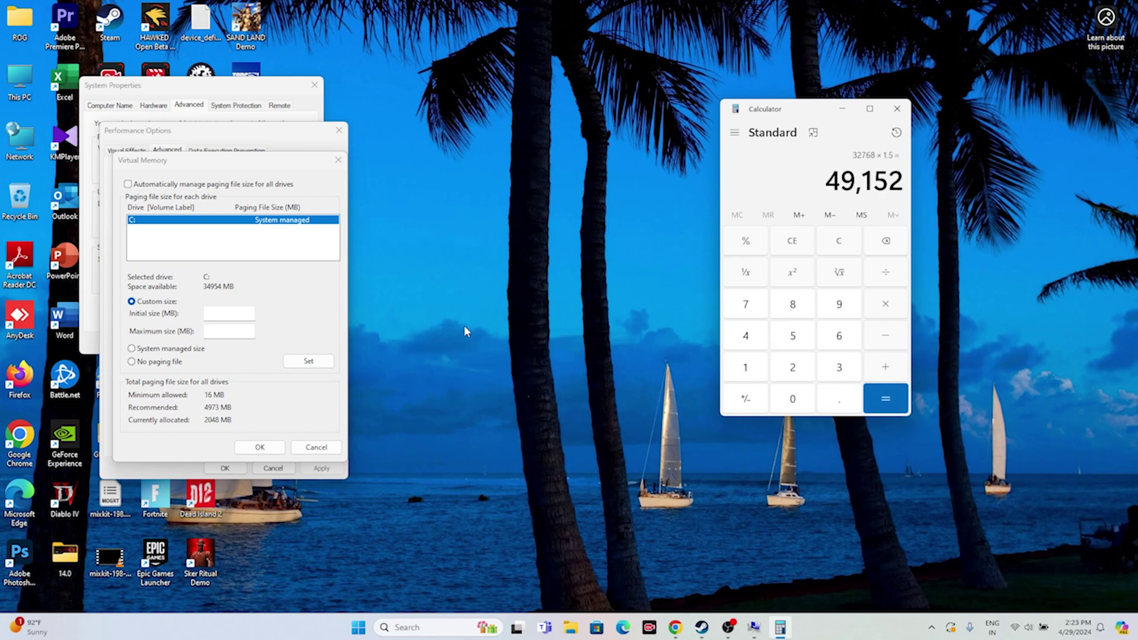
# Set the initial paging file size for drive C to 49152 MB.
pyautogui.click(226, 311)
pyautogui.write('4')
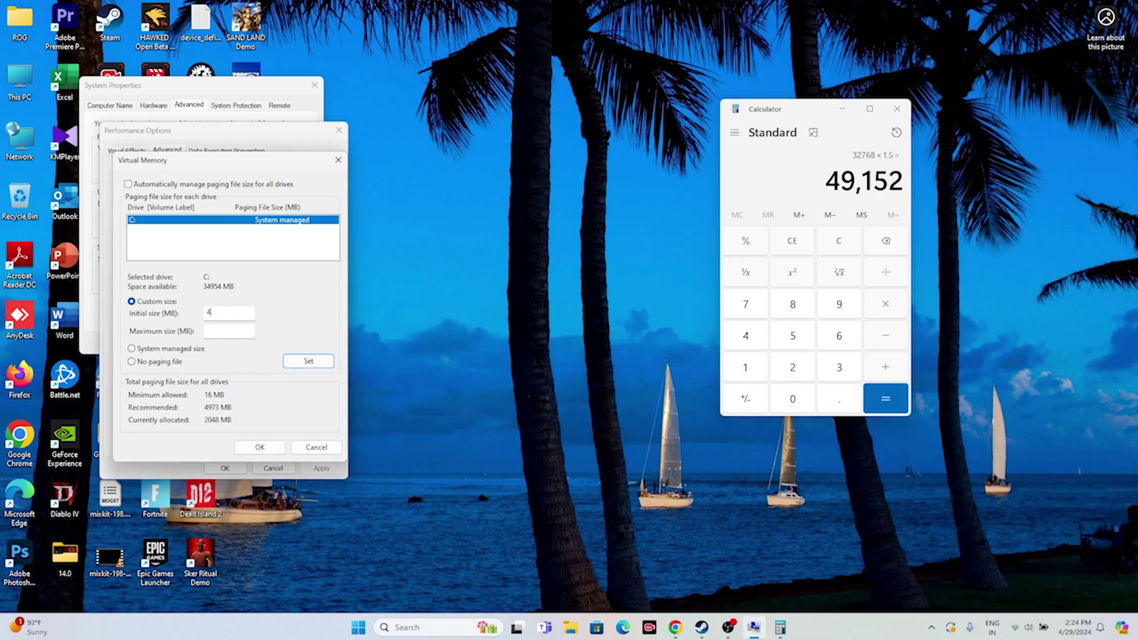
pyautogui.write('9152')
# Clear the Calculator and compute 32 × 1024 × 3 for the maximum paging file size.
pyautogui.click(799, 238)
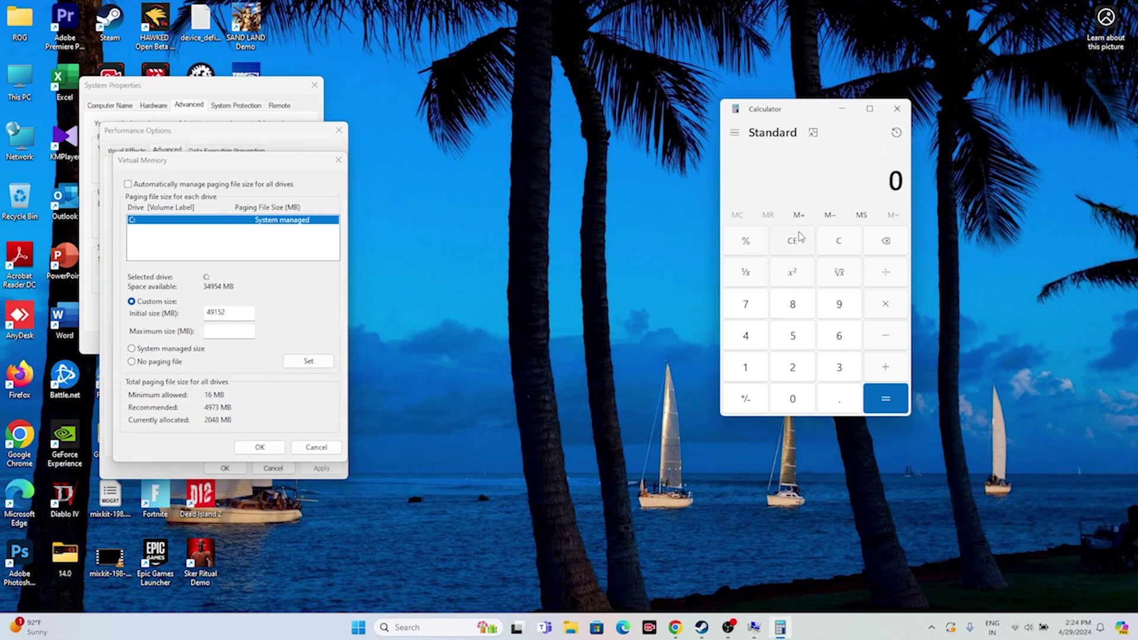
pyautogui.click(833, 367)
pyautogui.click(803, 368)
pyautogui.click(884, 307)
pyautogui.click(746, 368)
pyautogui.click(793, 398)
pyautogui.click(792, 367)
pyautogui.click(745, 335)
pyautogui.click(885, 399)
pyautogui.click(886, 306)
pyautogui.click(834, 370)
pyautogui.click(886, 398)
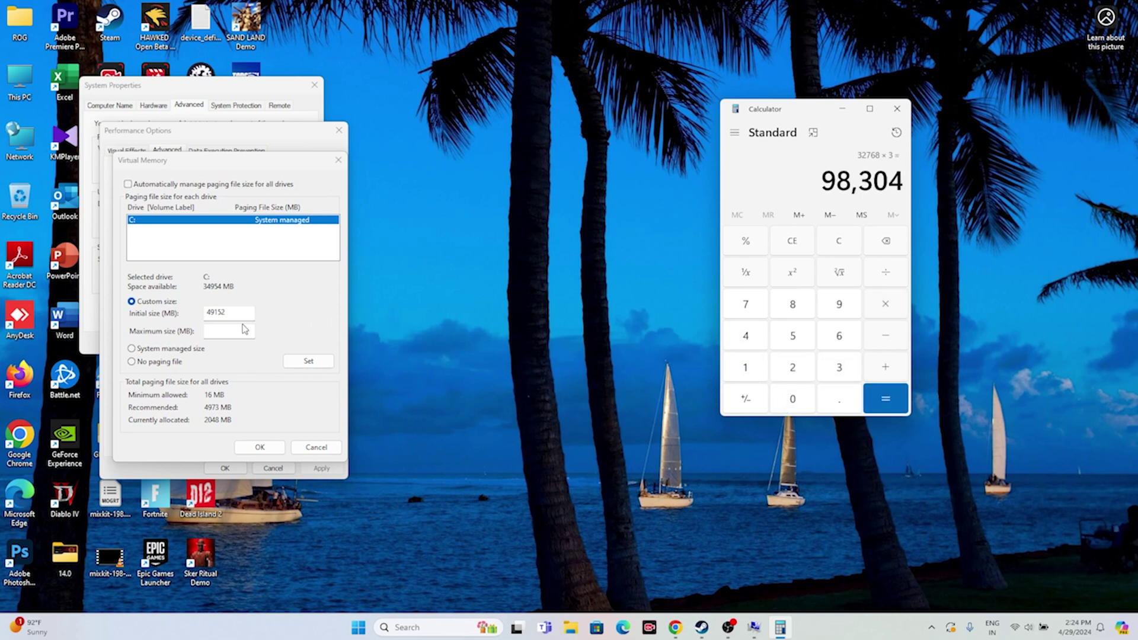
# Set the maximum paging file size to 98304 MB, confirm and close the system dialogs and Calculator, and return to Steam.
pyautogui.click(212, 327)
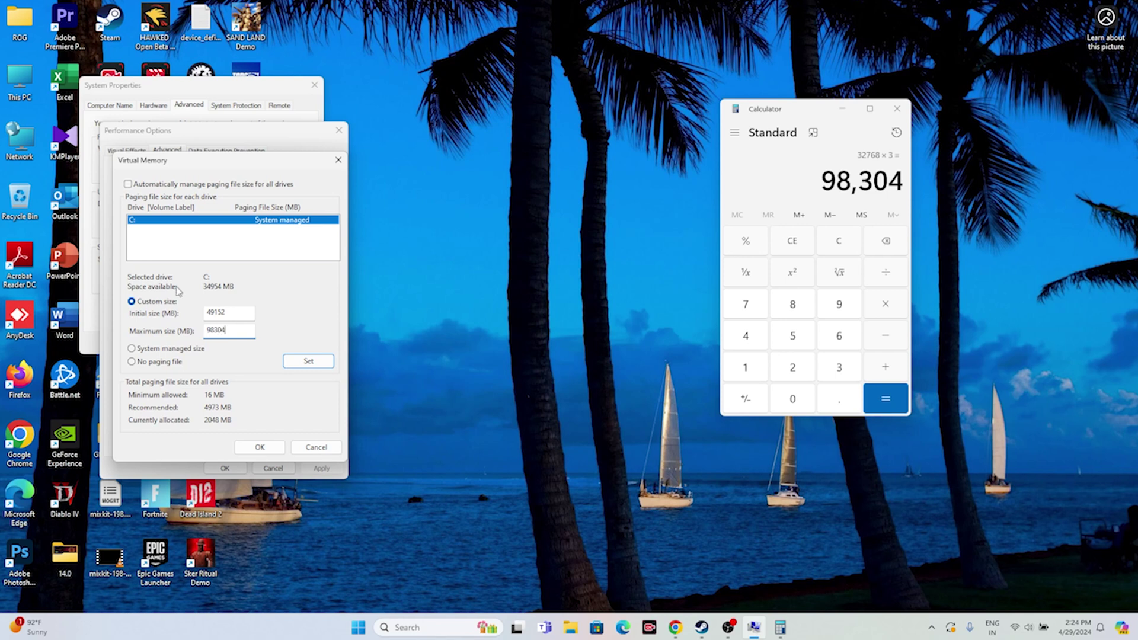
pyautogui.click(260, 447)
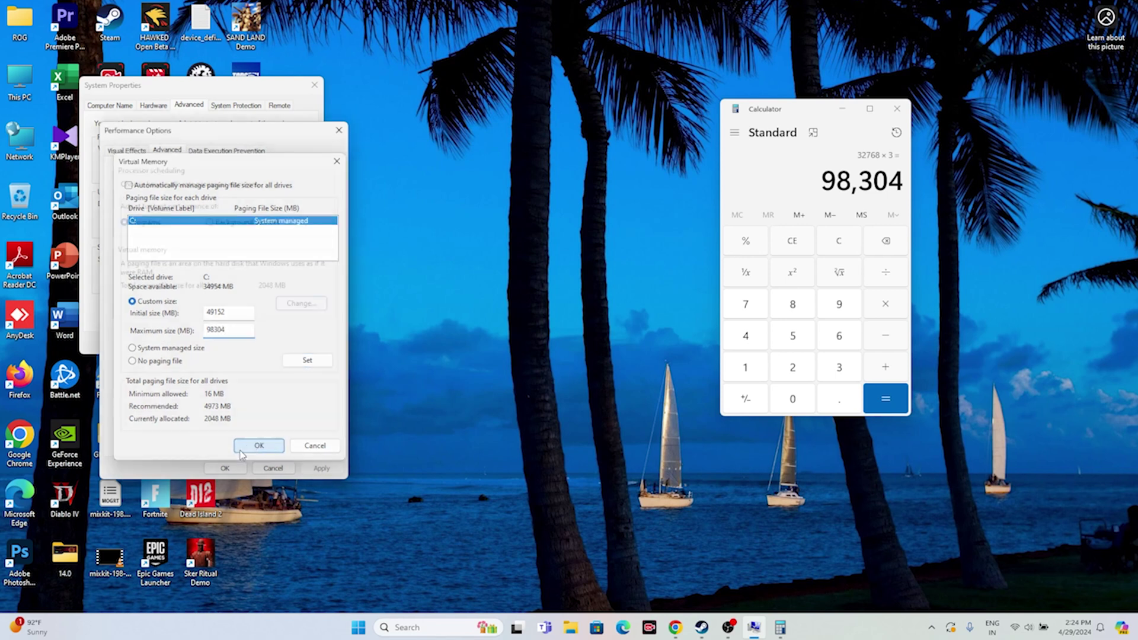
pyautogui.click(224, 468)
pyautogui.click(314, 85)
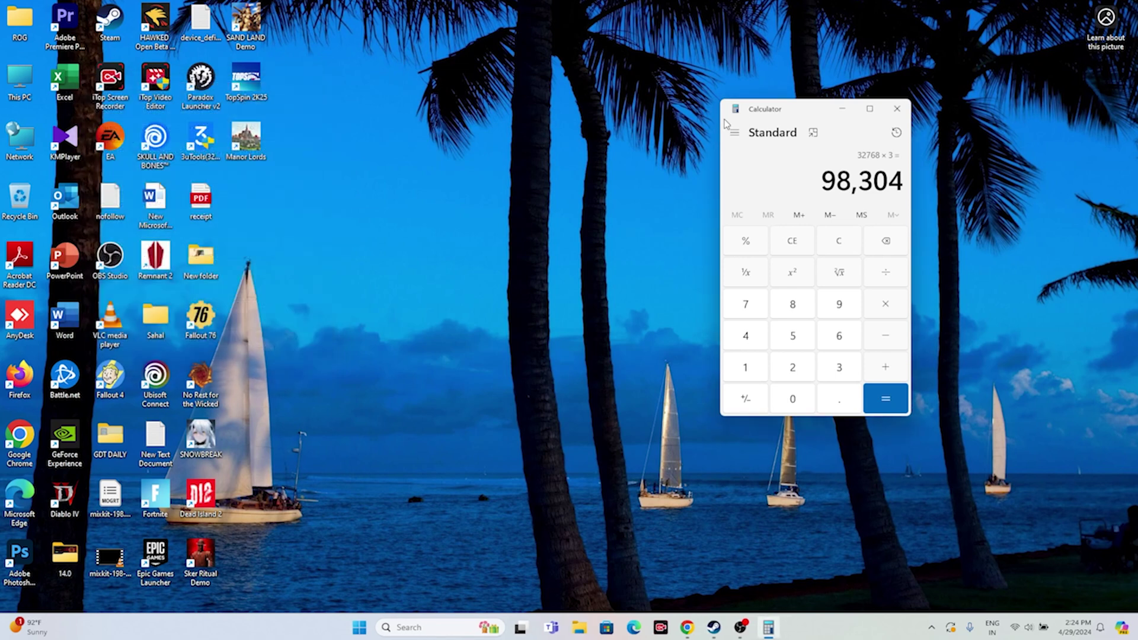
pyautogui.click(896, 109)
pyautogui.click(728, 627)
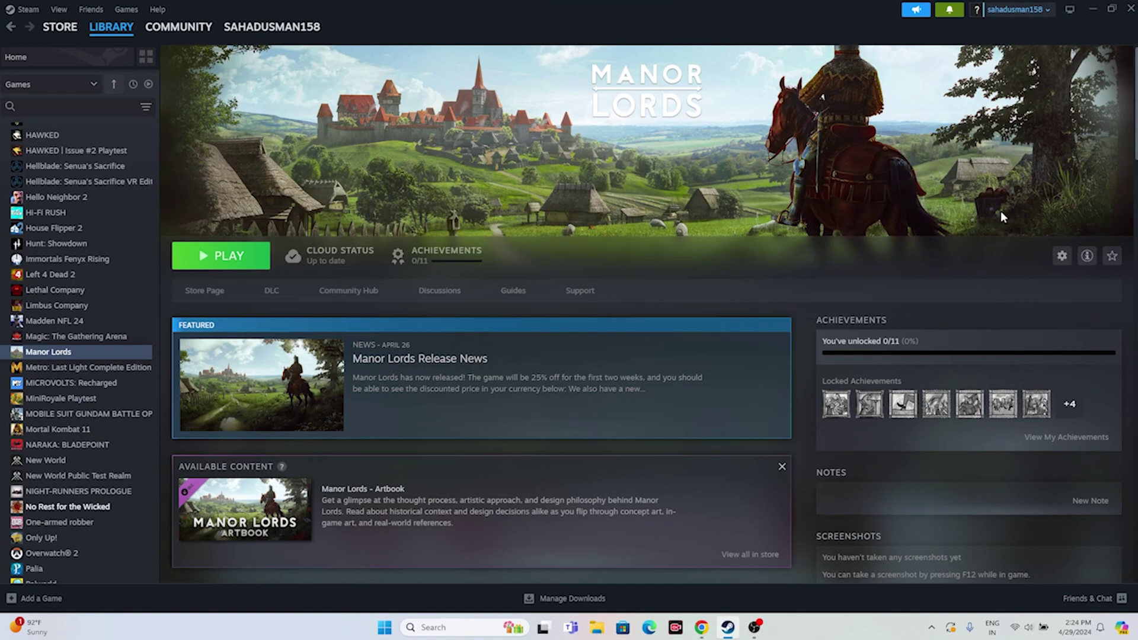
# Minimize Steam, open Windows Settings, check the Windows Update status and close Settings.
pyautogui.click(1092, 9)
pyautogui.click(465, 626)
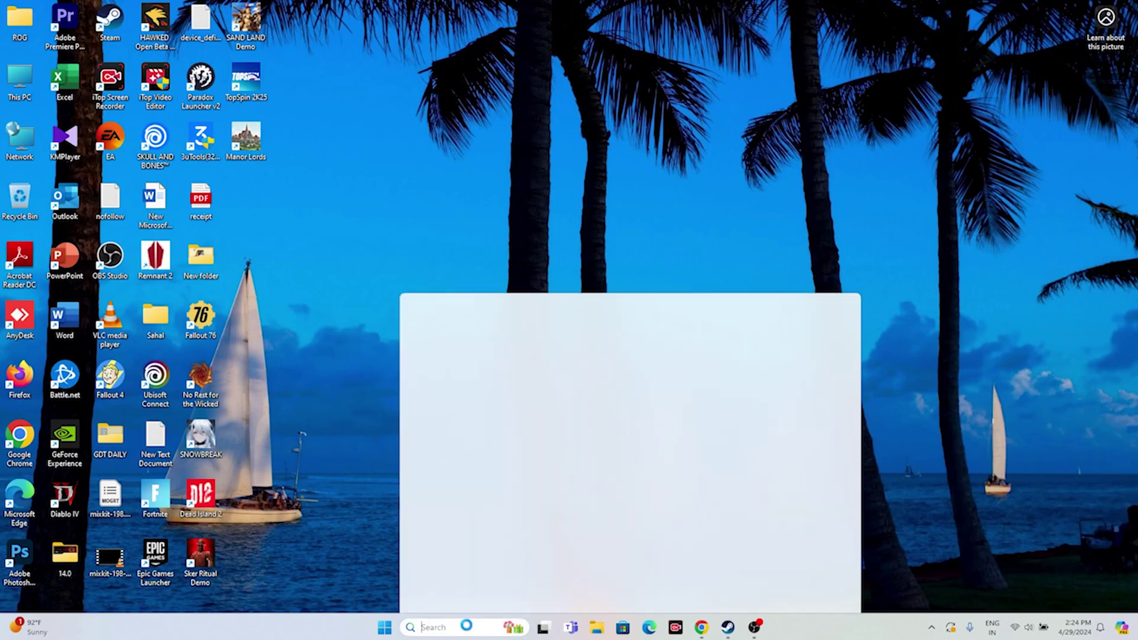
pyautogui.write('settings')
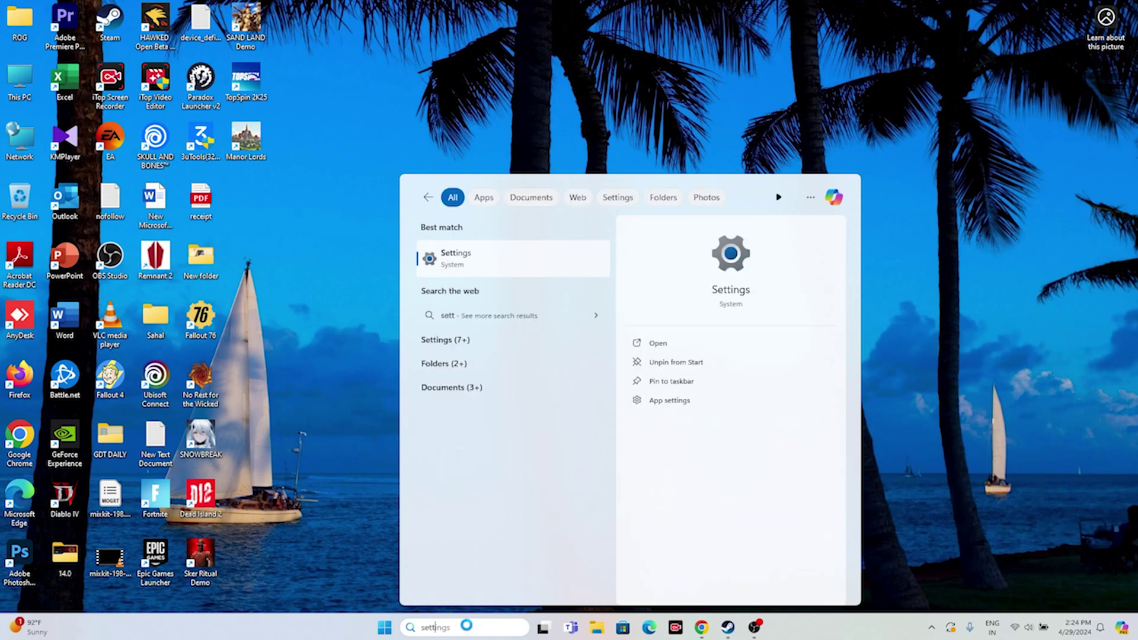
pyautogui.click(475, 264)
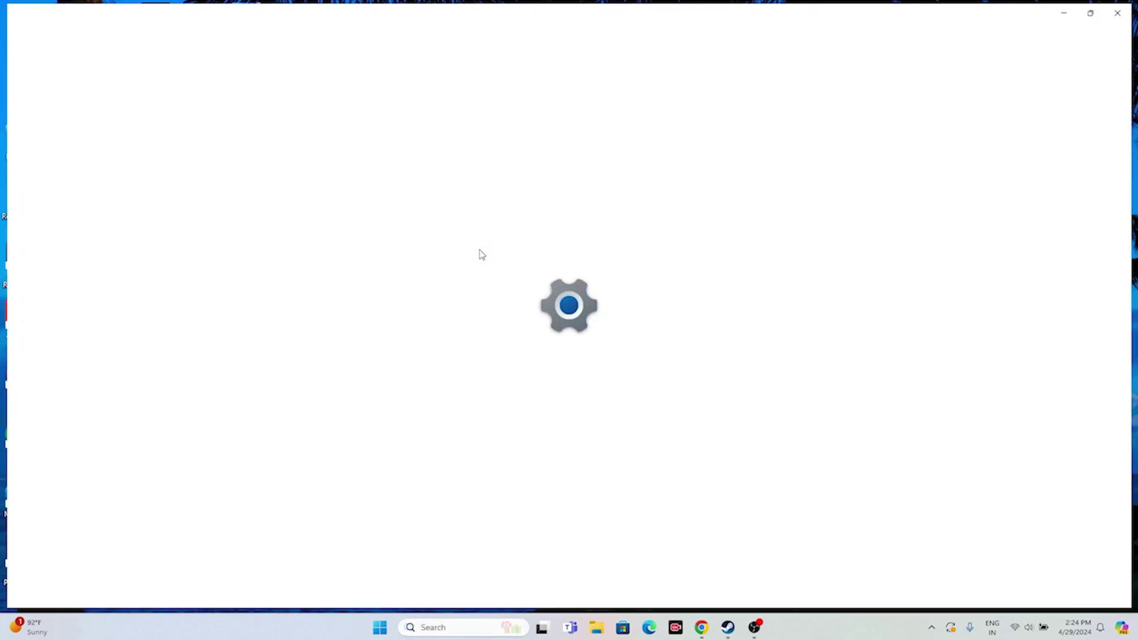
pyautogui.click(89, 391)
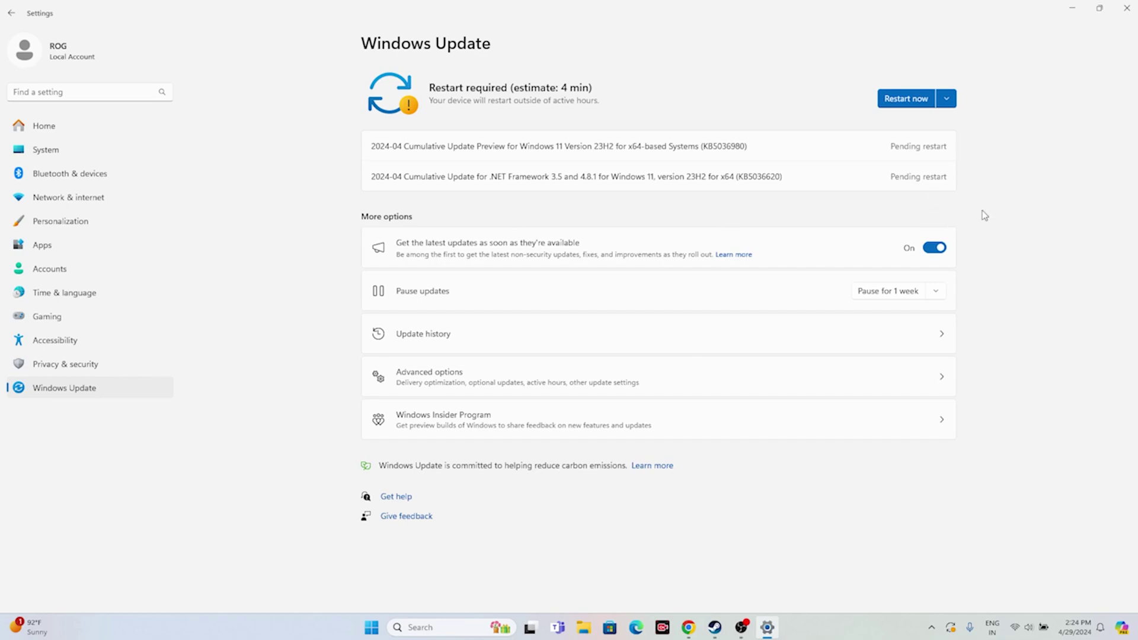
pyautogui.click(1126, 9)
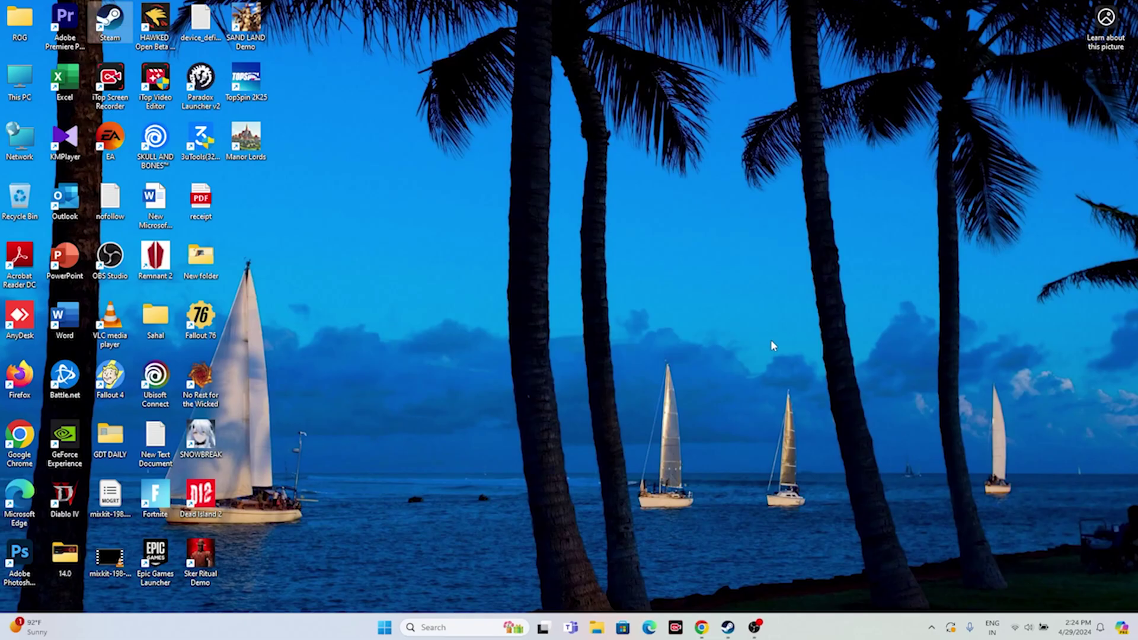
# Switch to Chrome and view the NVIDIA and AMD driver download pages.
pyautogui.click(701, 627)
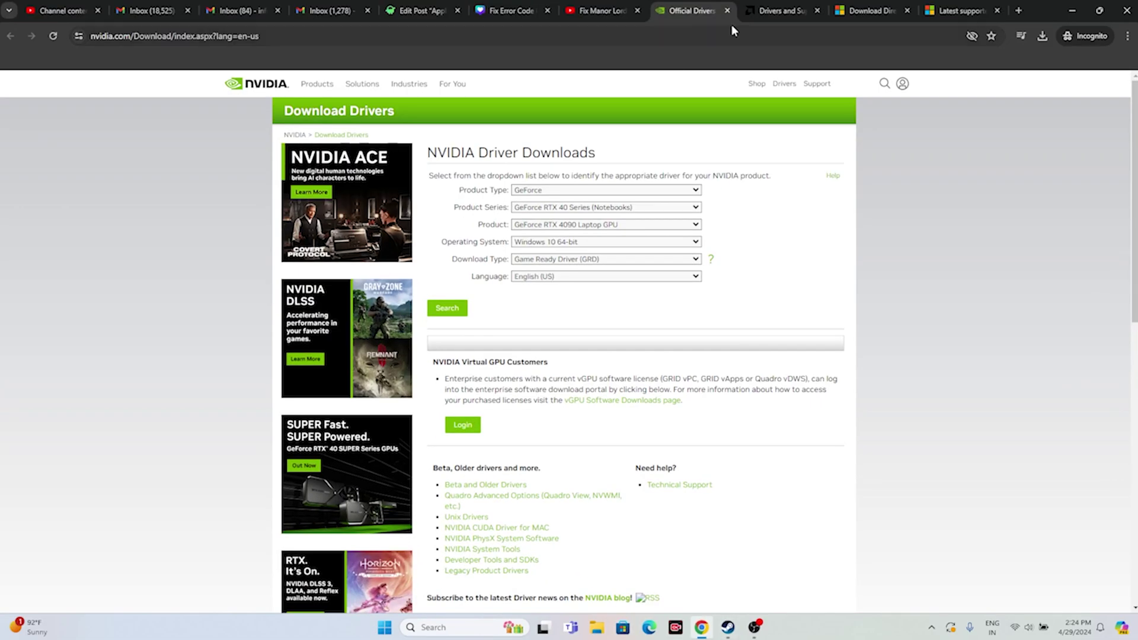
pyautogui.click(740, 7)
pyautogui.click(693, 8)
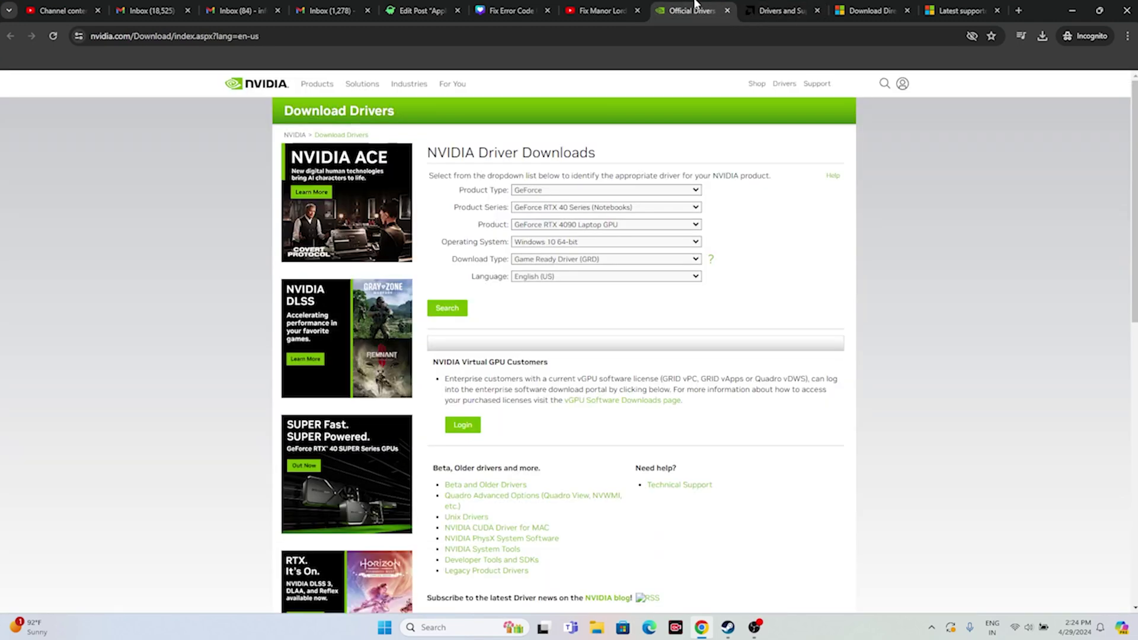
pyautogui.click(778, 3)
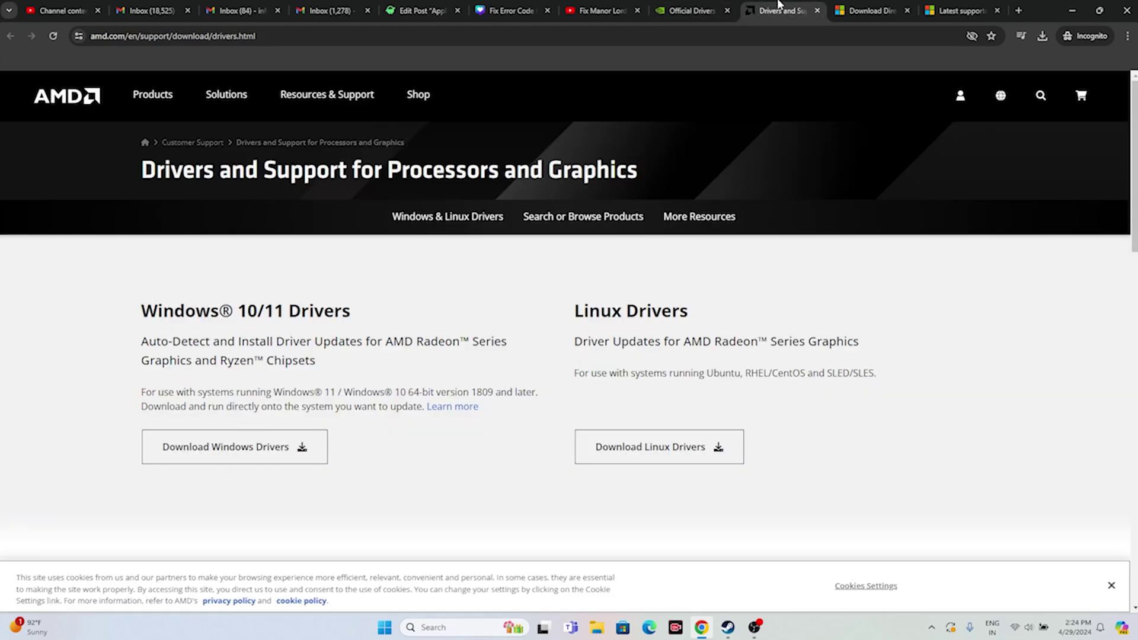
pyautogui.click(703, 7)
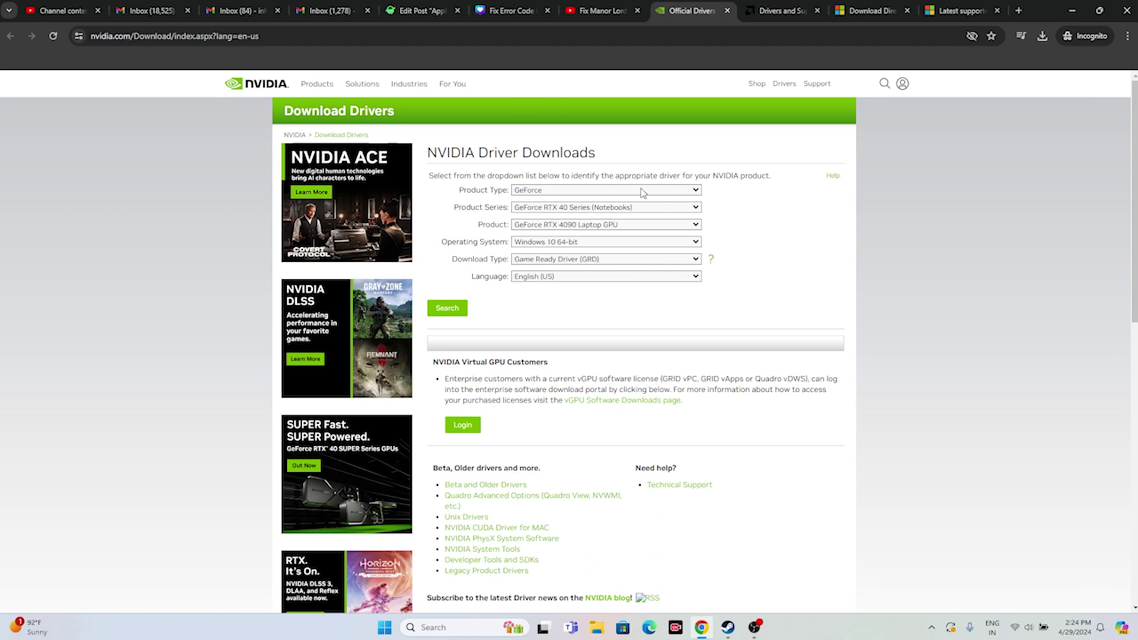
# Search NVIDIA's Game Ready drivers for the GeForce RTX 4090 Laptop GPU with Windows 11 as the operating system.
pyautogui.click(590, 194)
pyautogui.click(590, 198)
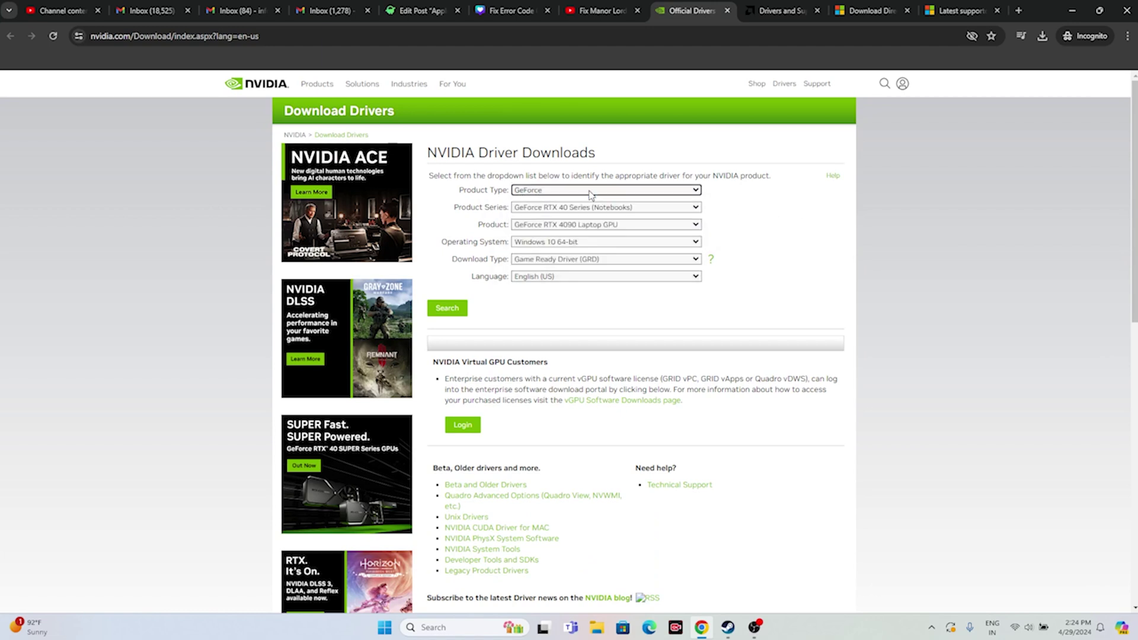
pyautogui.click(581, 209)
pyautogui.click(580, 210)
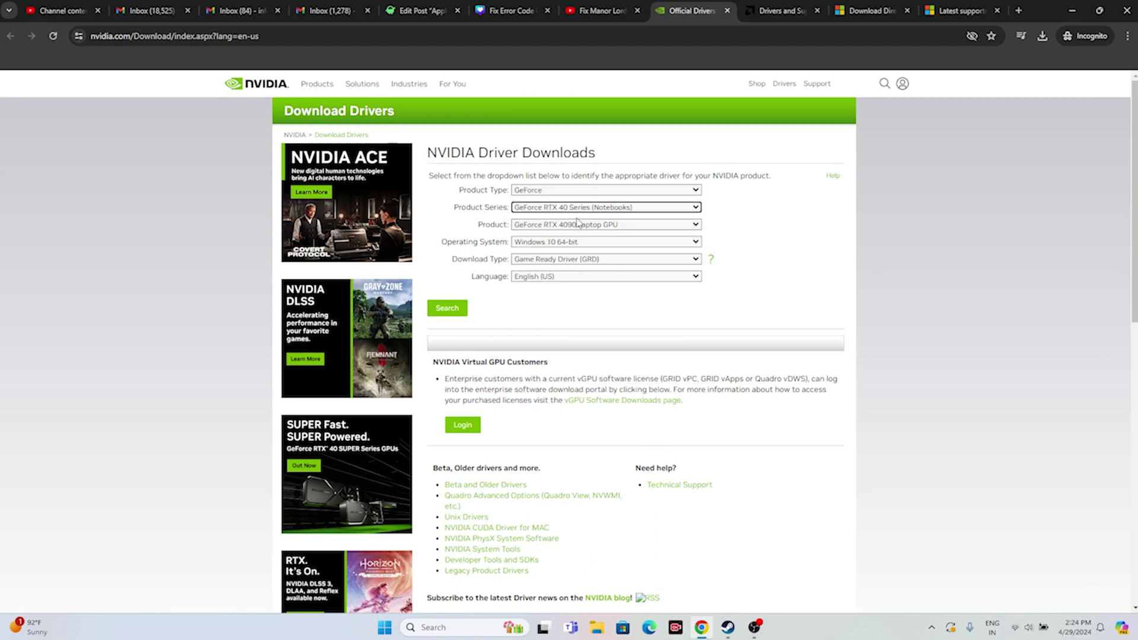
pyautogui.click(551, 244)
pyautogui.click(560, 256)
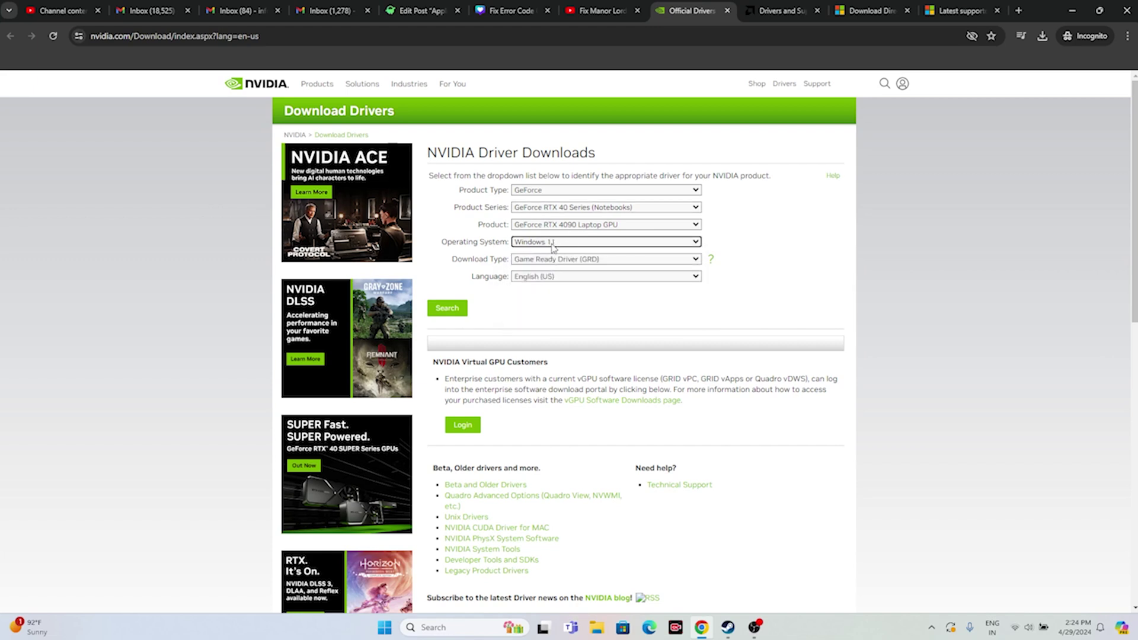
pyautogui.click(453, 308)
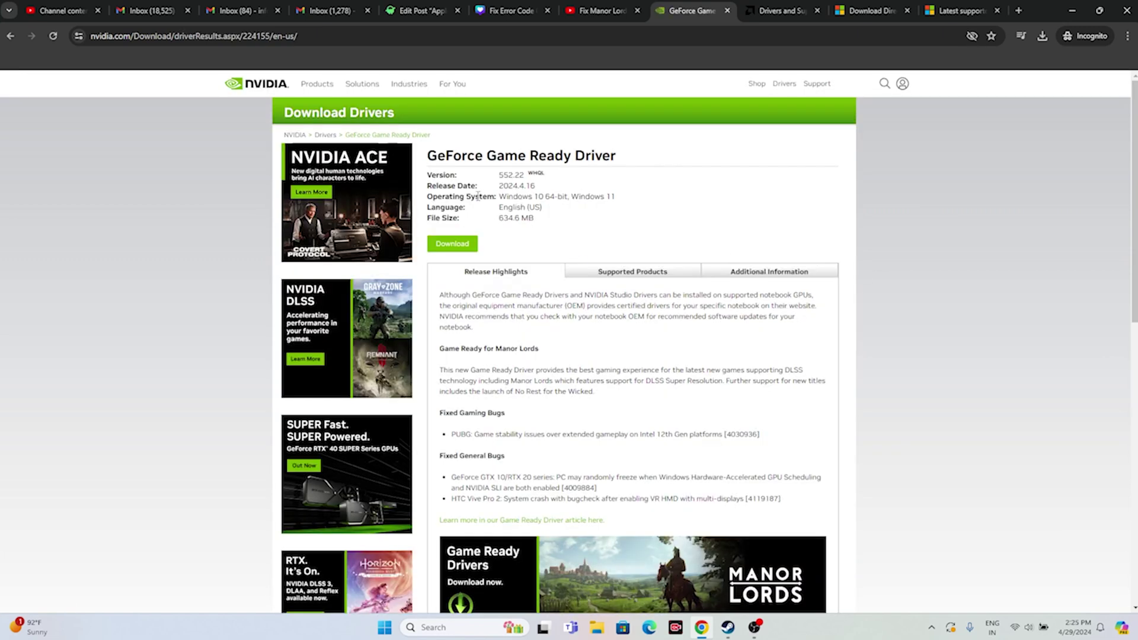
# Examine the version and file size of the GeForce Game Ready Driver.
pyautogui.moveTo(500, 176); pyautogui.dragTo(523, 177)
pyautogui.click(546, 226)
pyautogui.moveTo(501, 218); pyautogui.dragTo(543, 221)
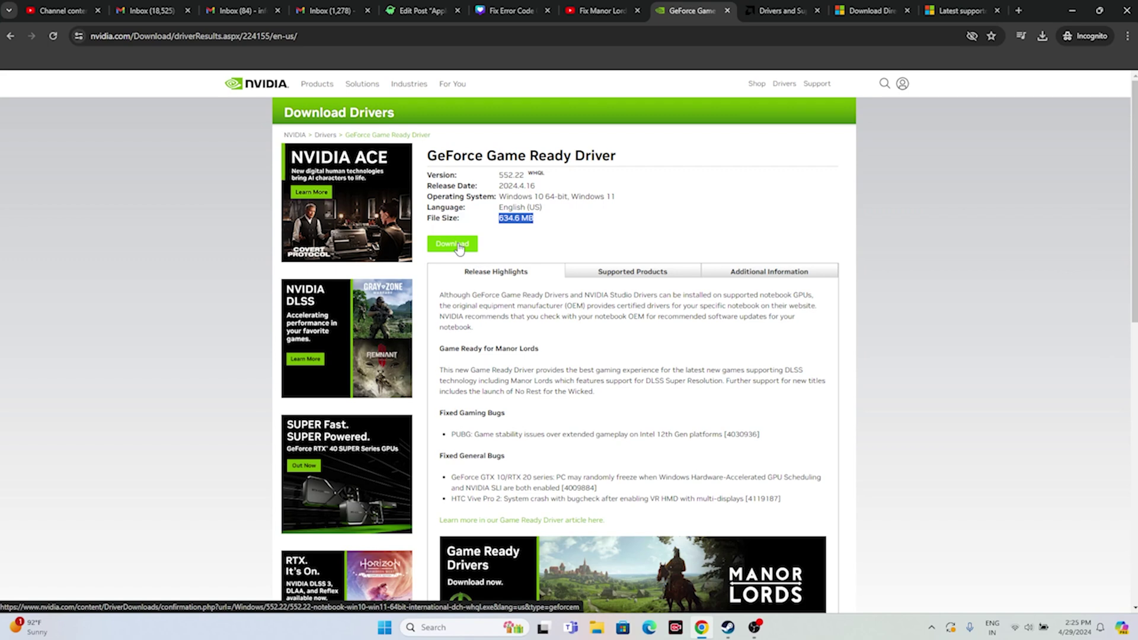
# Browse AMD's graphics products and open the drivers and support page for the Radeon PRO W7000 Series.
pyautogui.click(780, 8)
pyautogui.scroll(-5, 421, 320)
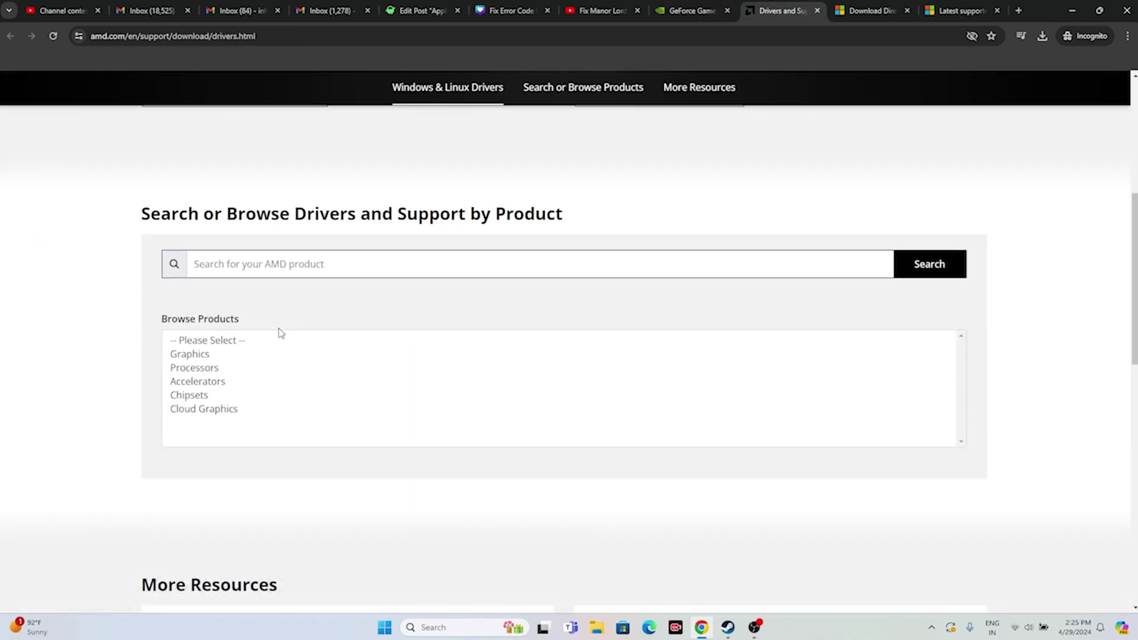
pyautogui.click(195, 354)
pyautogui.scroll(-2, 356, 316)
pyautogui.click(285, 303)
pyautogui.click(264, 349)
pyautogui.click(225, 527)
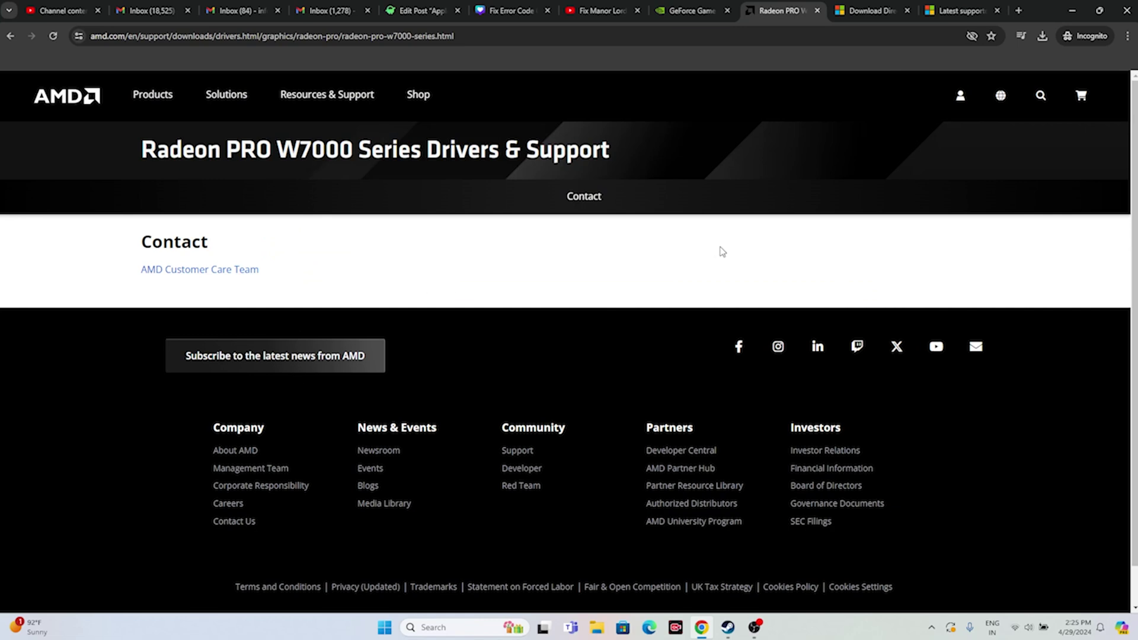
# Examine the x64 and x86 download links for the latest Microsoft Visual C++ Redistributable on Microsoft Learn.
pyautogui.hotkey('ctrl', 'Tab')
pyautogui.hotkey('ctrl', 'Tab')
pyautogui.moveTo(577, 317); pyautogui.dragTo(312, 290)
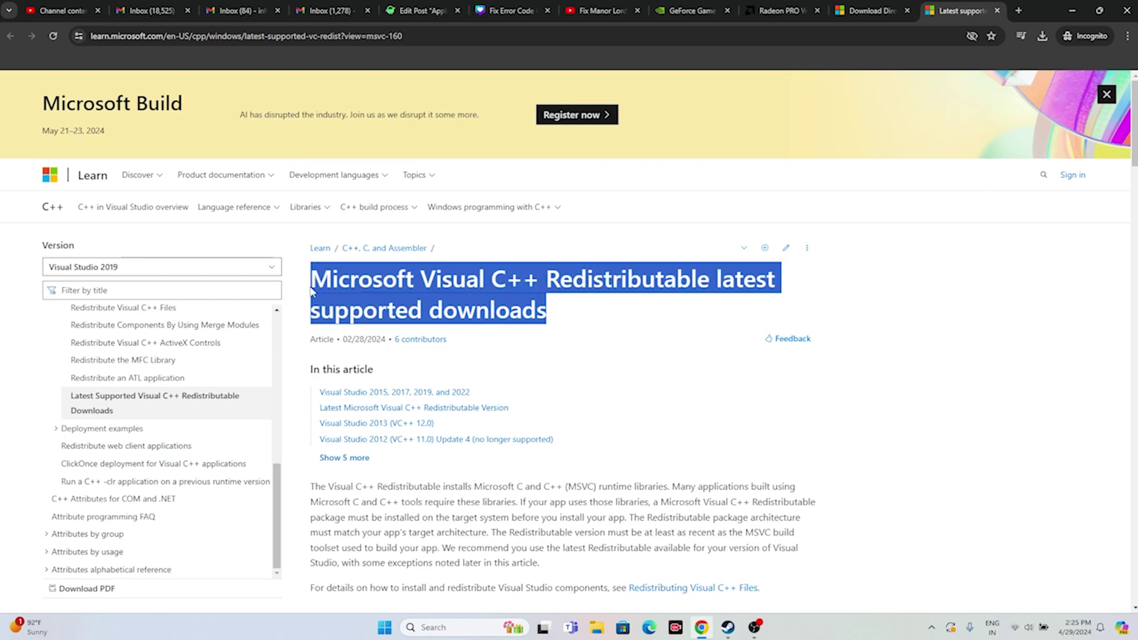
pyautogui.click(583, 317)
pyautogui.scroll(-12, 583, 317)
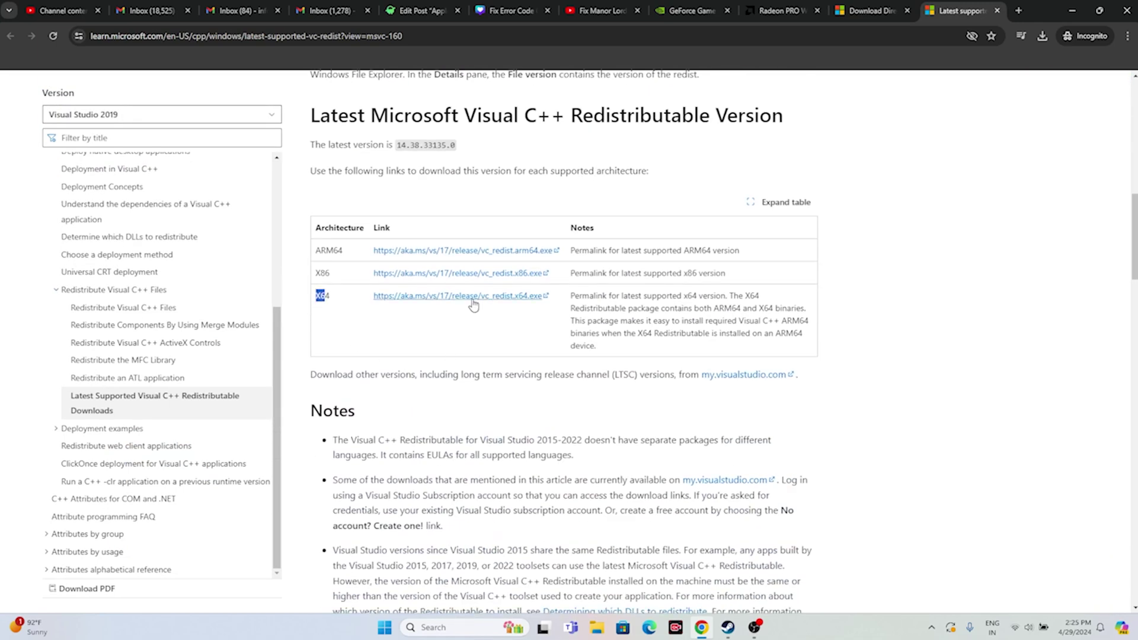
pyautogui.moveTo(316, 274); pyautogui.dragTo(339, 276)
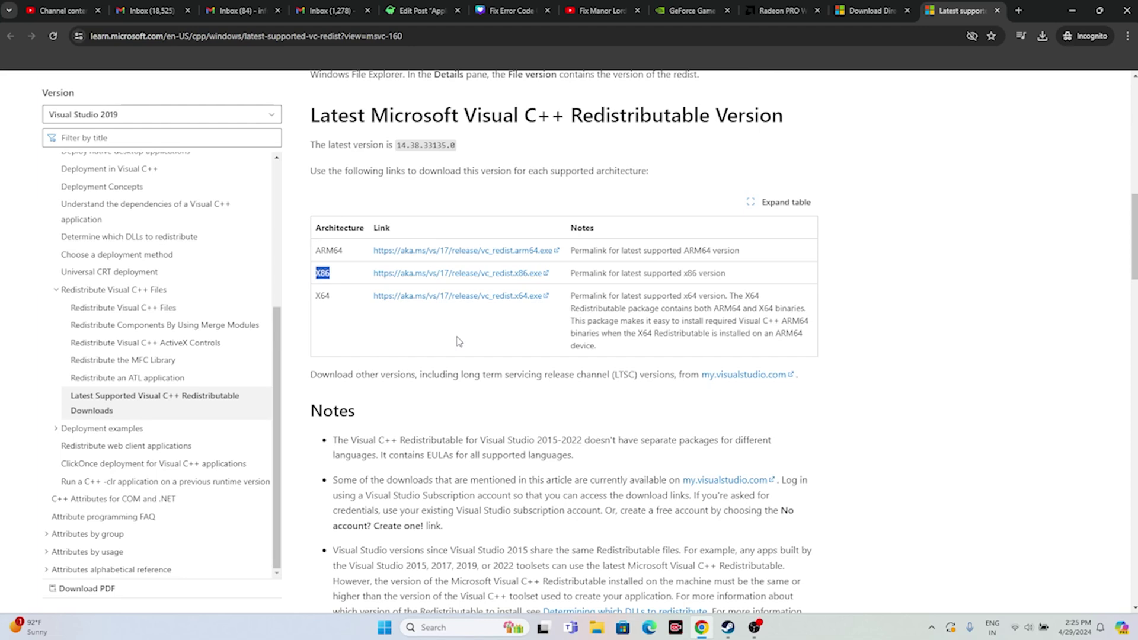
# Minimize Chrome, return to Steam and look at the management options for Manor Lords.
pyautogui.click(1072, 11)
pyautogui.click(728, 627)
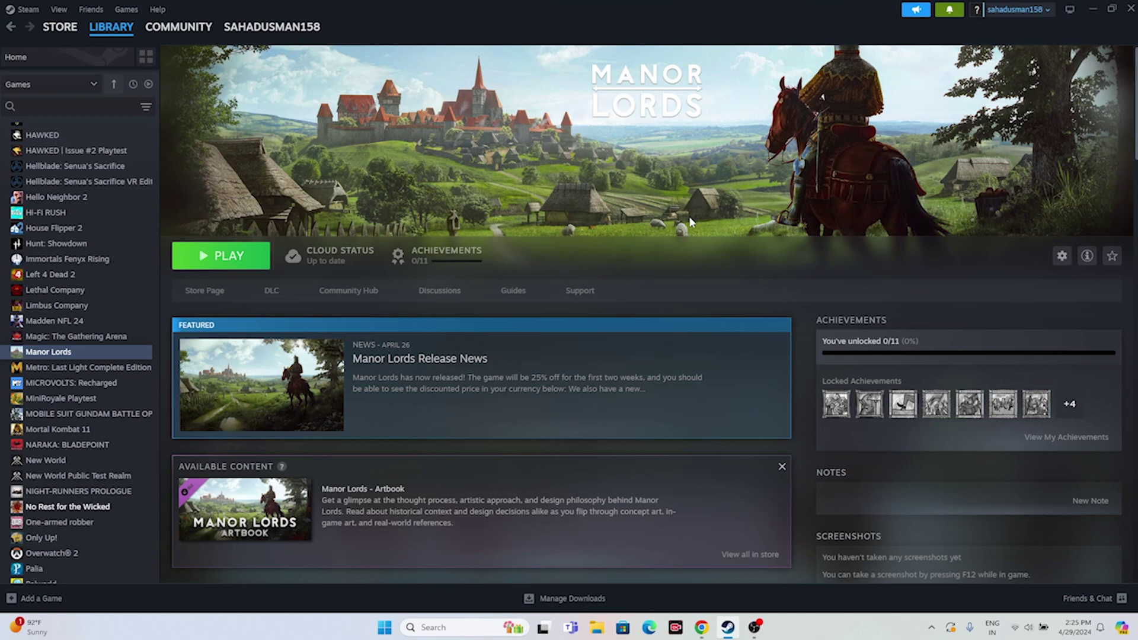
pyautogui.rightClick(96, 357)
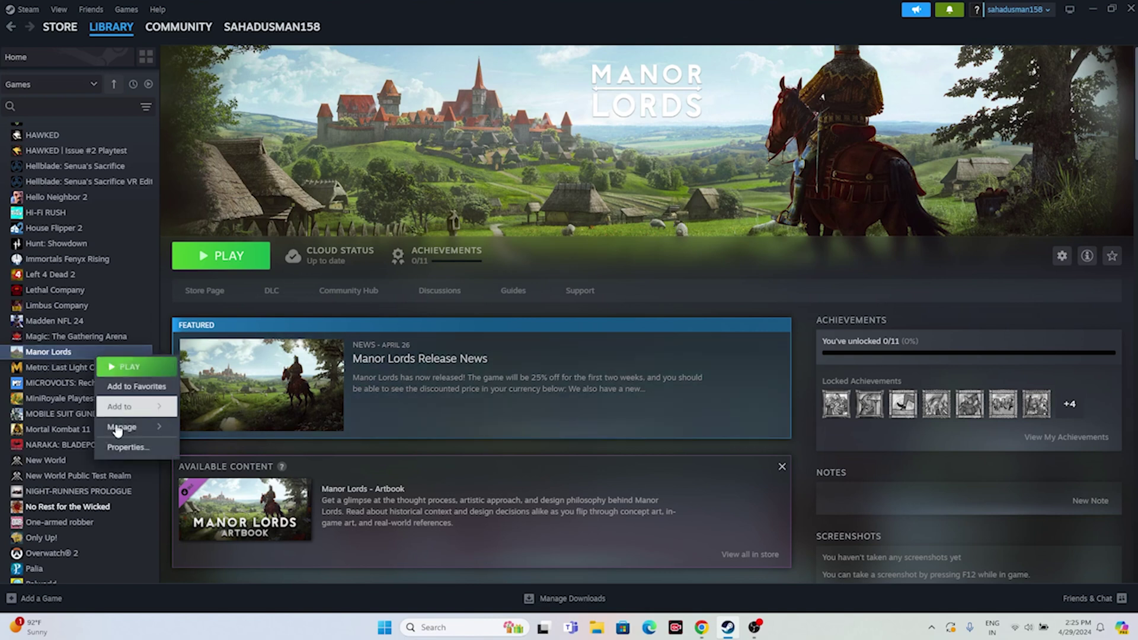
pyautogui.moveTo(136, 427)
pyautogui.click(653, 232)
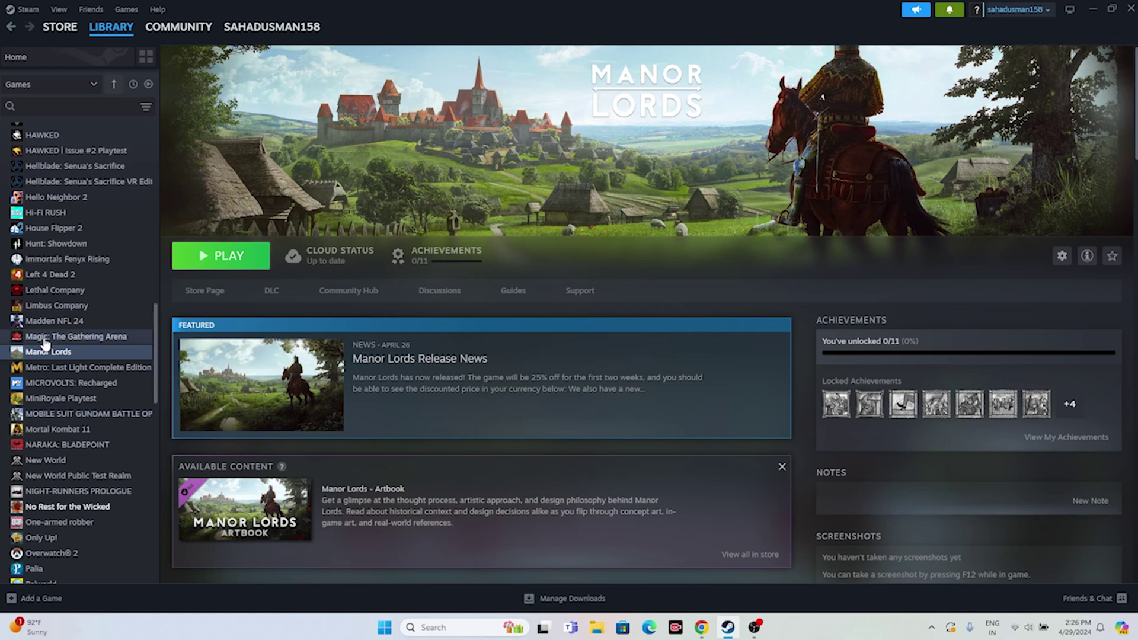
# Verify the integrity of the Manor Lords game files and close the game's properties.
pyautogui.rightClick(81, 354)
pyautogui.click(114, 443)
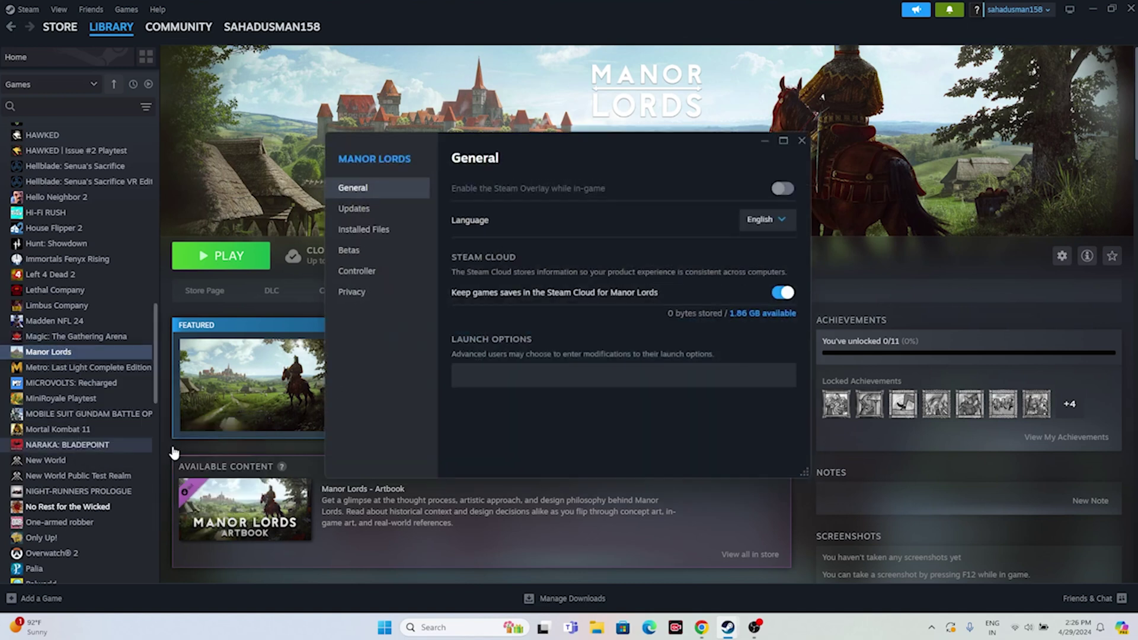
pyautogui.click(357, 230)
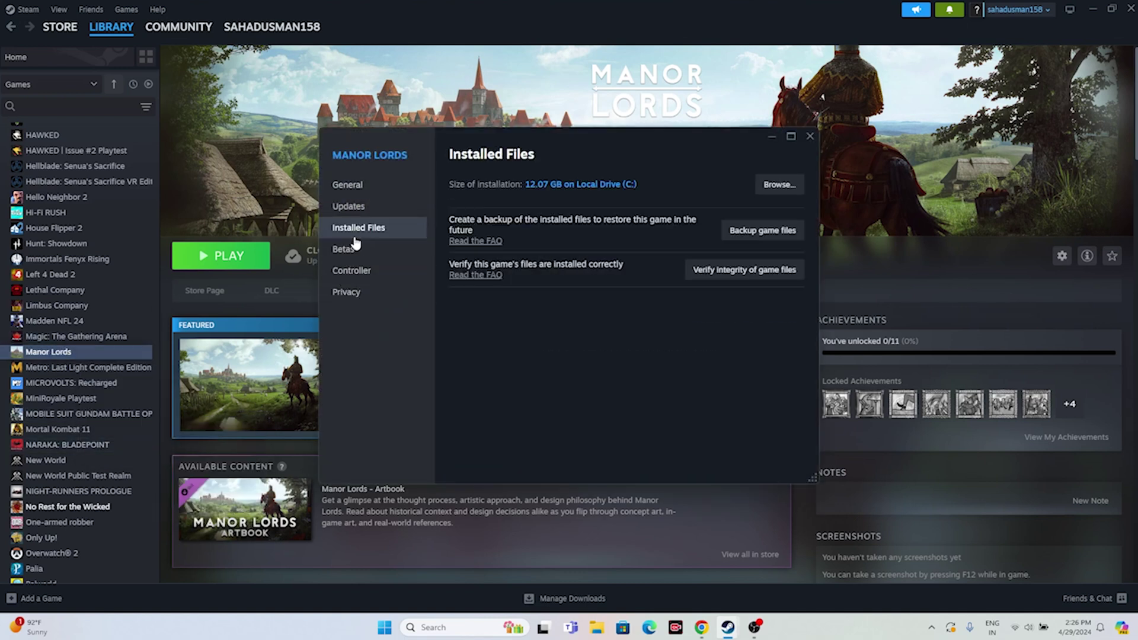
pyautogui.click(735, 271)
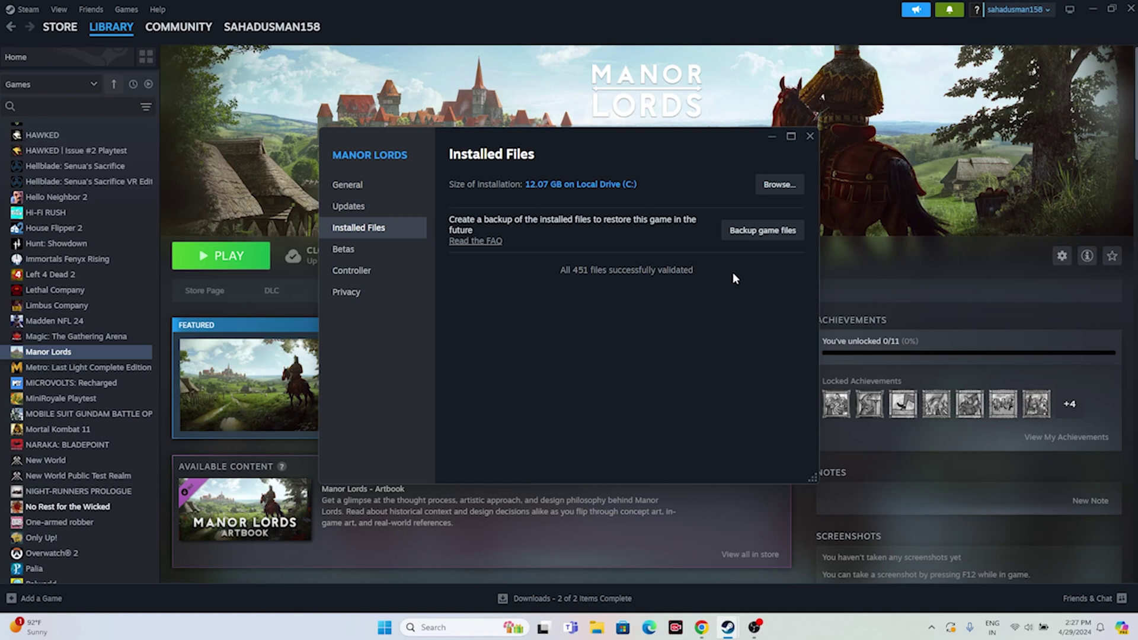
pyautogui.click(810, 136)
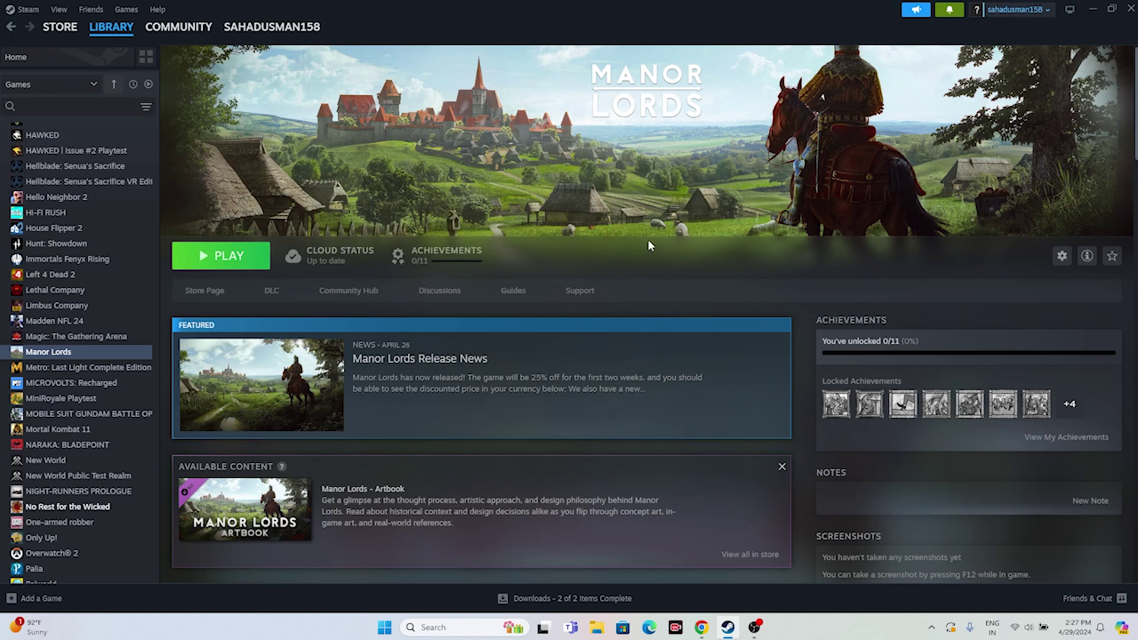